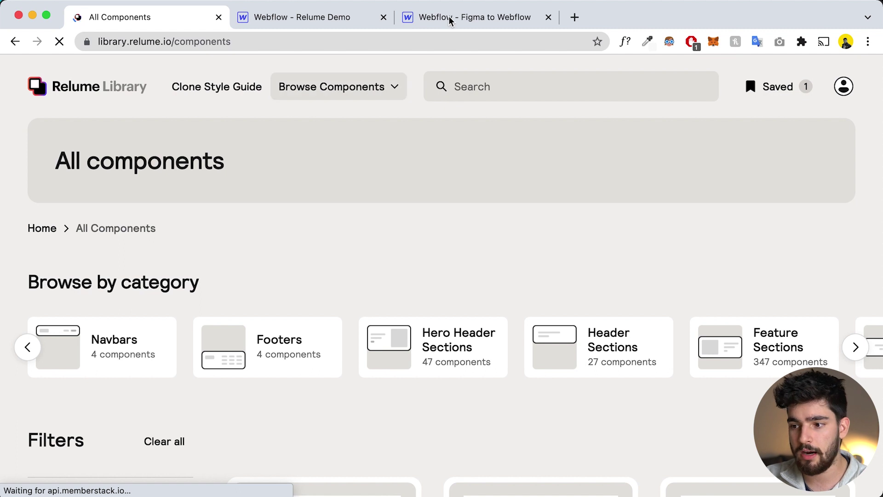
{"action": "left_click", "coordinate": [450, 18]}
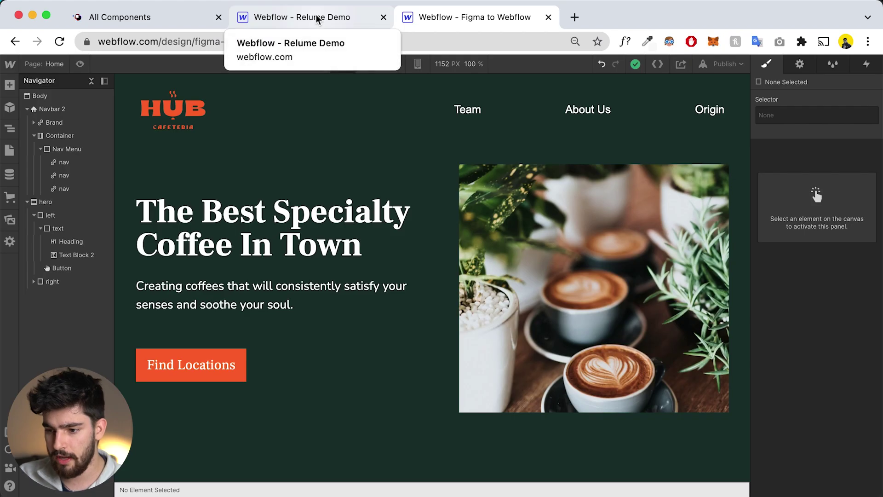
{"action": "left_click", "coordinate": [316, 15]}
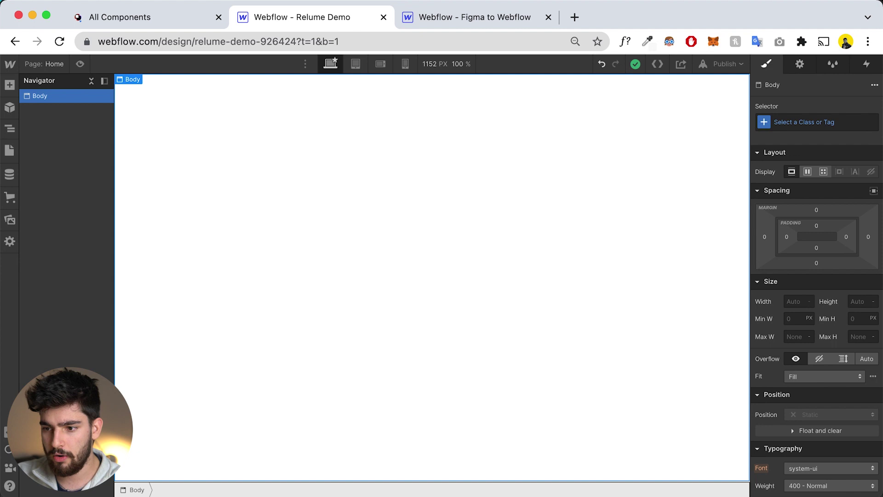
{"action": "left_click", "coordinate": [133, 18]}
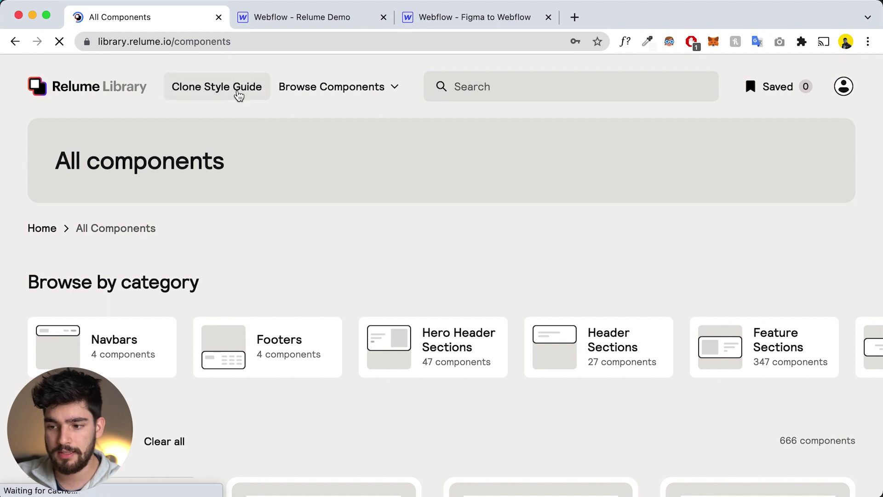
{"action": "scroll", "coordinate": [274, 178], "scroll_direction": "down", "scroll_amount": 5}
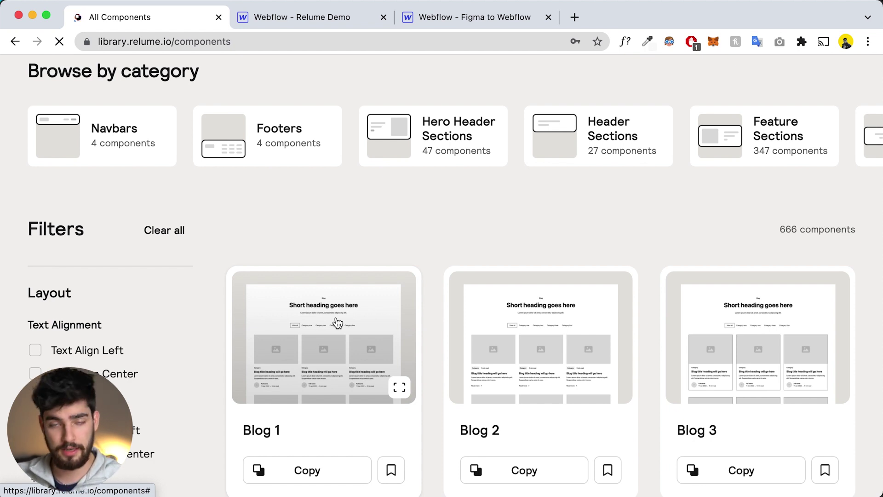
{"action": "left_click", "coordinate": [327, 18]}
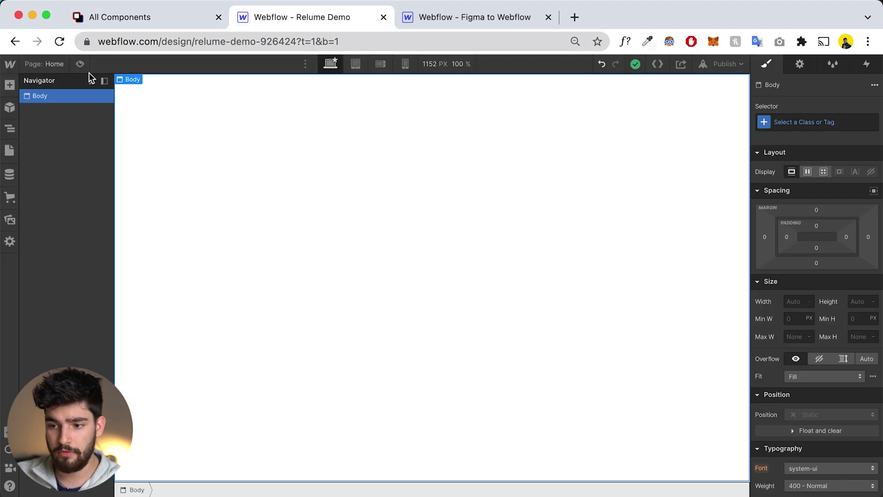
{"action": "left_click", "coordinate": [51, 68]}
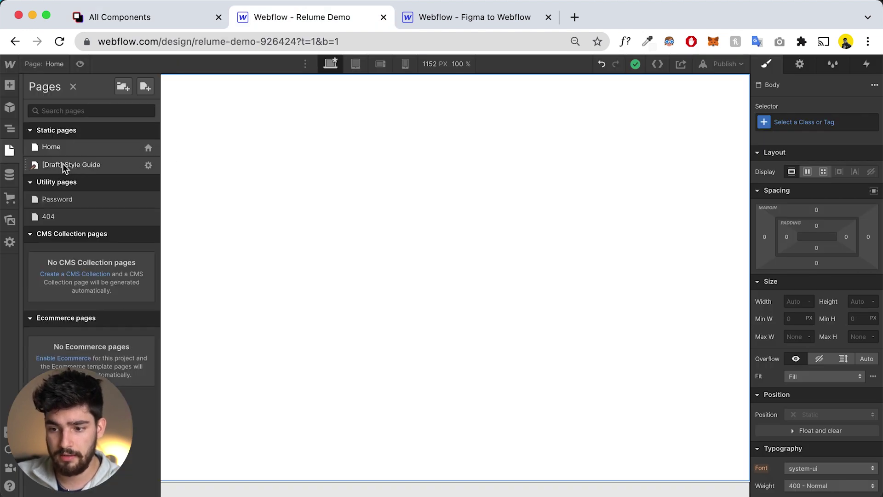
{"action": "left_click", "coordinate": [95, 150]}
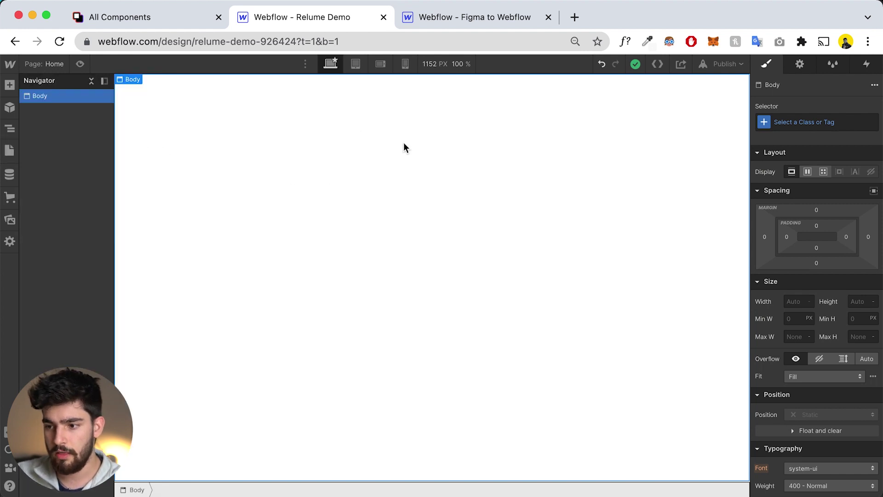
{"action": "left_click", "coordinate": [454, 17]}
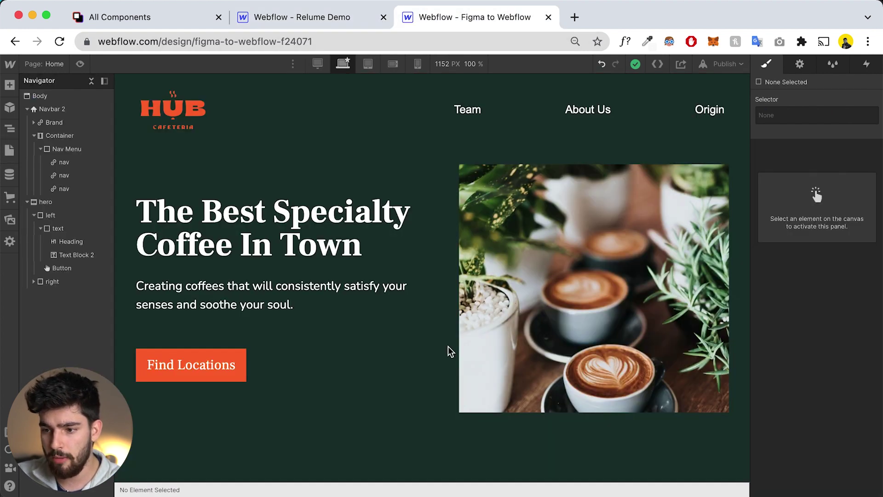
{"action": "left_click", "coordinate": [110, 18]}
{"action": "scroll", "coordinate": [391, 247], "scroll_direction": "up", "scroll_amount": 5}
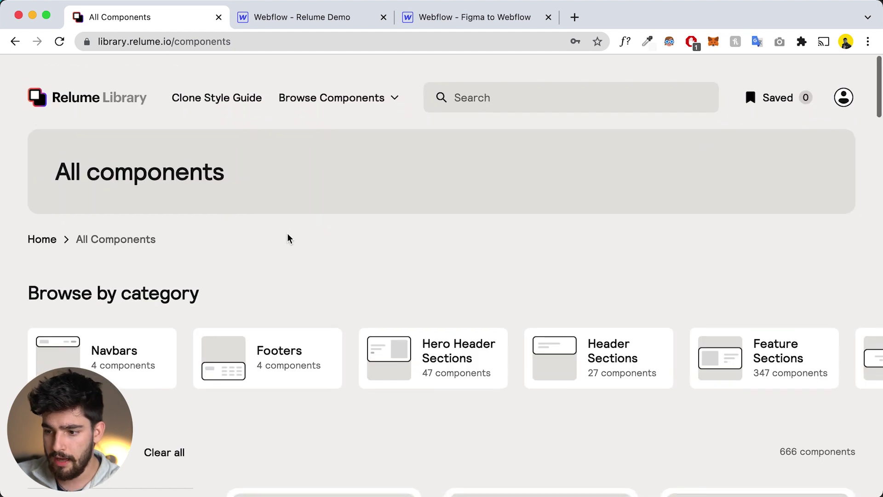
Open Relume's Hero Header Sections category, checking the HUB cafeteria design for reference
{"action": "left_click", "coordinate": [331, 90]}
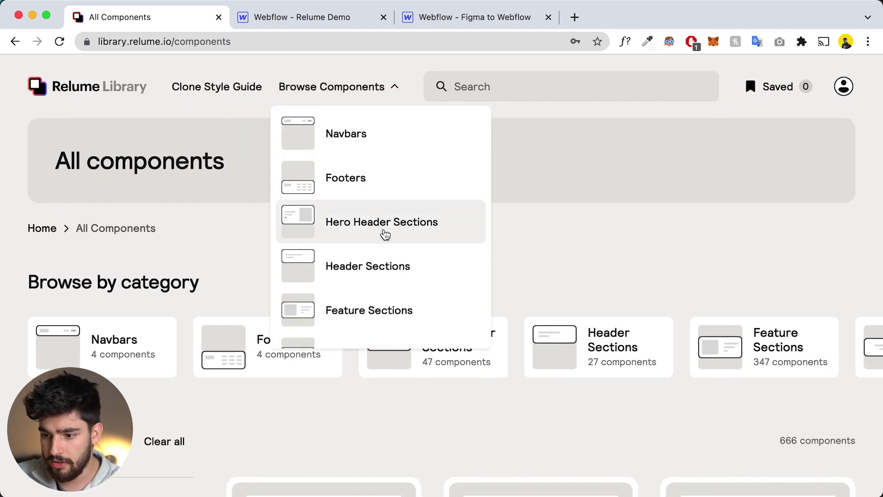
{"action": "left_click", "coordinate": [412, 231]}
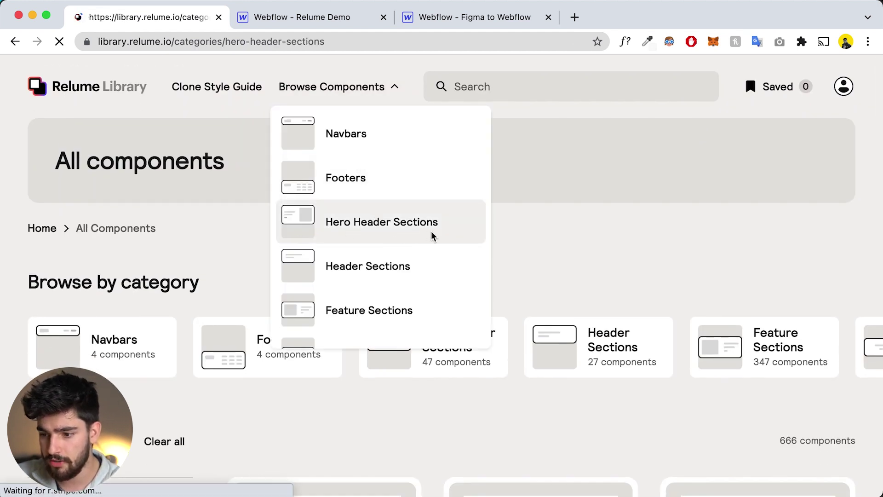
{"action": "key", "text": "super+3"}
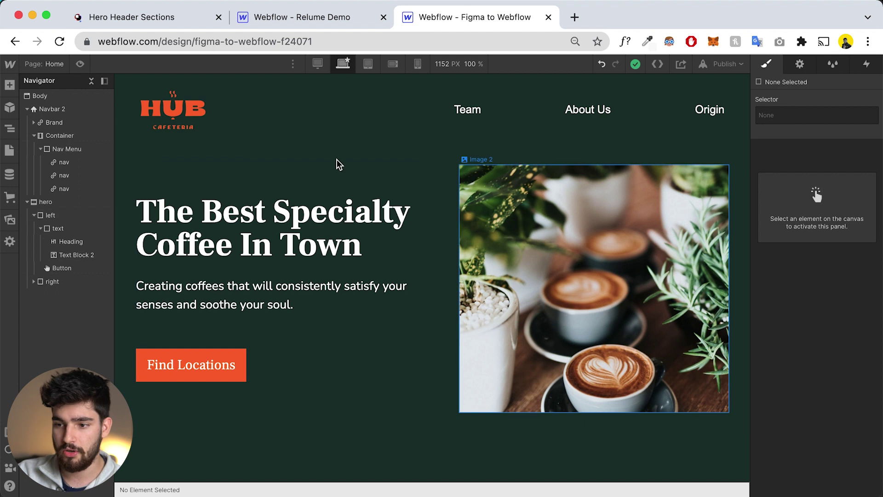
{"action": "left_click", "coordinate": [133, 18]}
{"action": "scroll", "coordinate": [229, 332], "scroll_direction": "down", "scroll_amount": 6}
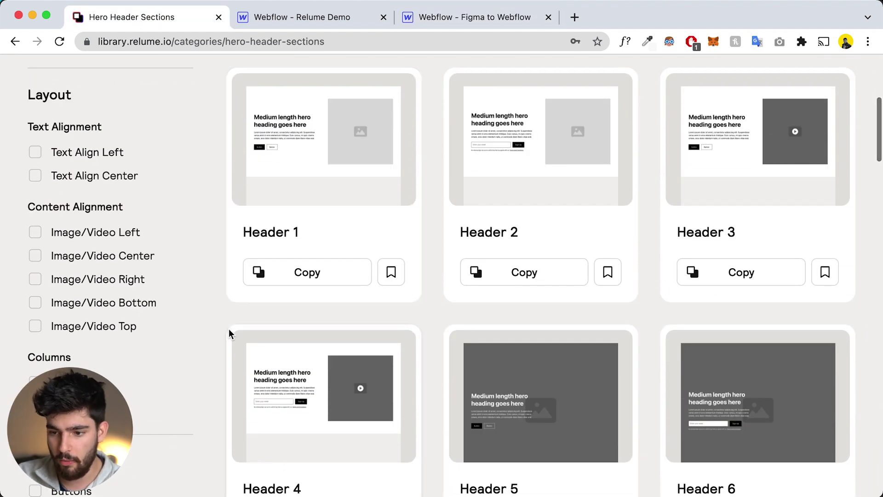
Filter the headers to Text Align Left, Image/Video Right, Buttons and 2 Columns
{"action": "left_click", "coordinate": [70, 157]}
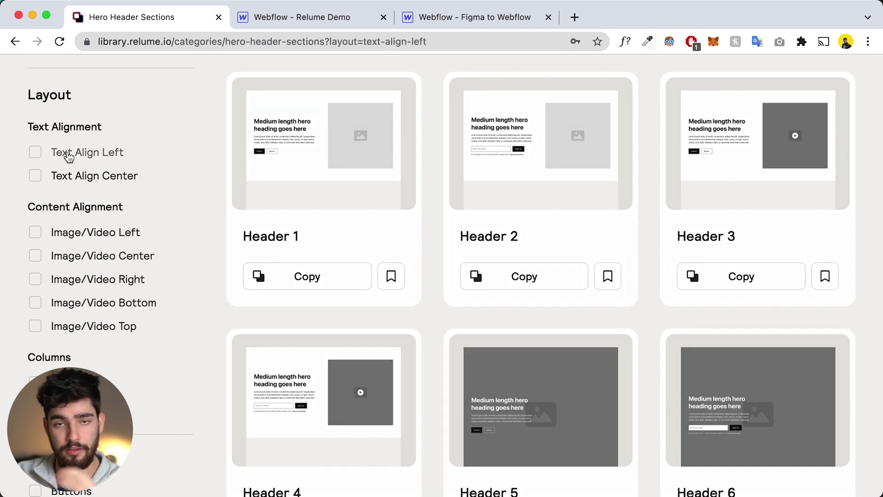
{"action": "scroll", "coordinate": [92, 248], "scroll_direction": "down", "scroll_amount": 1}
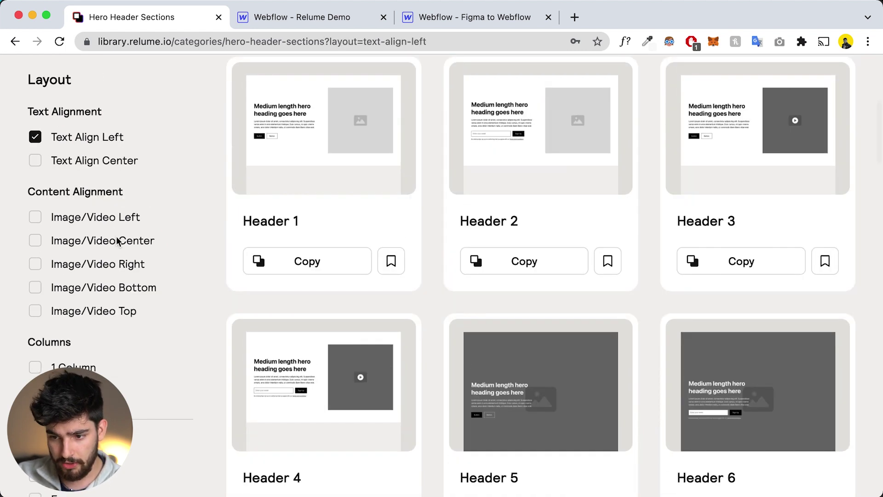
{"action": "left_click", "coordinate": [109, 266]}
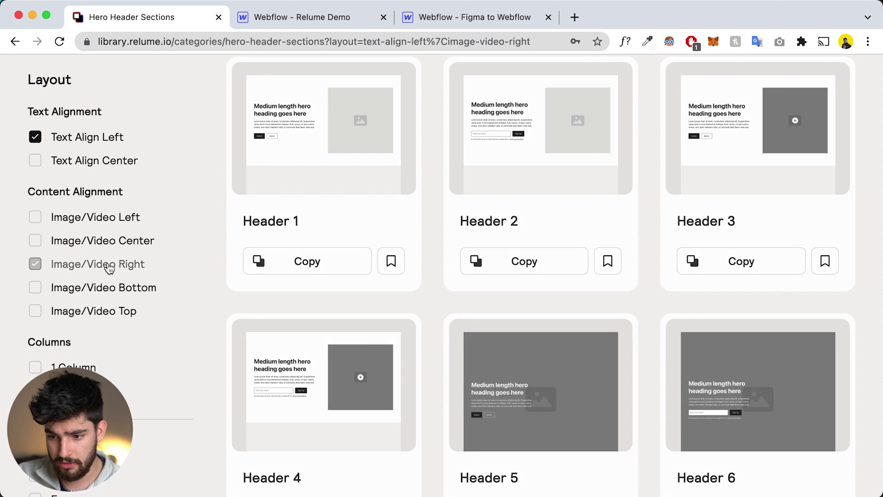
{"action": "scroll", "coordinate": [131, 344], "scroll_direction": "down", "scroll_amount": 5}
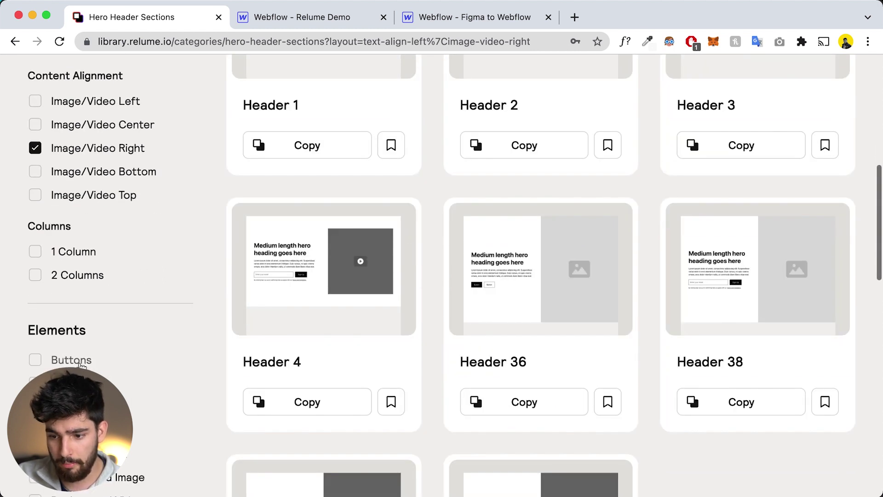
{"action": "left_click", "coordinate": [81, 363]}
{"action": "left_click", "coordinate": [79, 276]}
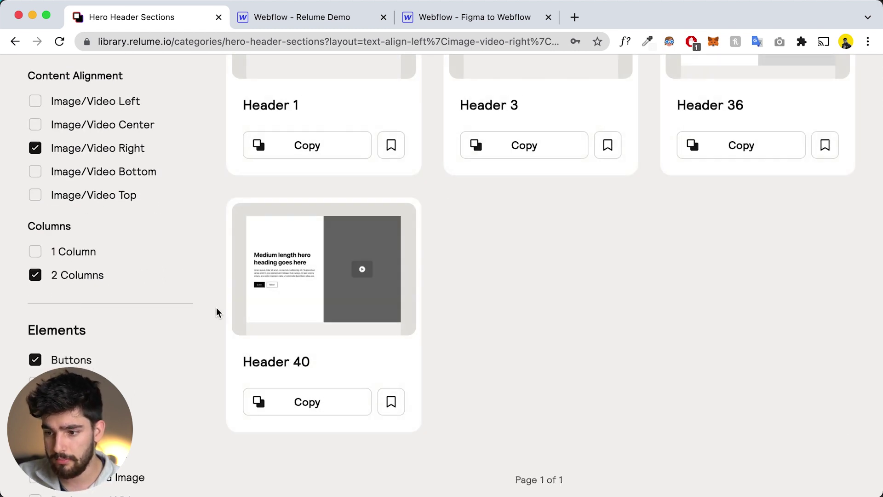
{"action": "scroll", "coordinate": [460, 303], "scroll_direction": "down", "scroll_amount": 3}
{"action": "scroll", "coordinate": [492, 382], "scroll_direction": "down", "scroll_amount": 2}
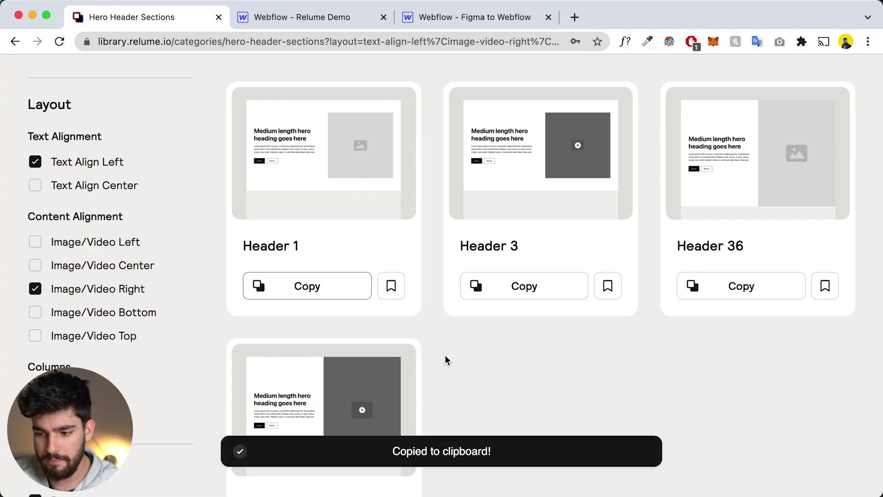
Paste the copied Header 1 section into the Relume Demo page and close the Publish menu
{"action": "scroll", "coordinate": [460, 376], "scroll_direction": "up", "scroll_amount": 1}
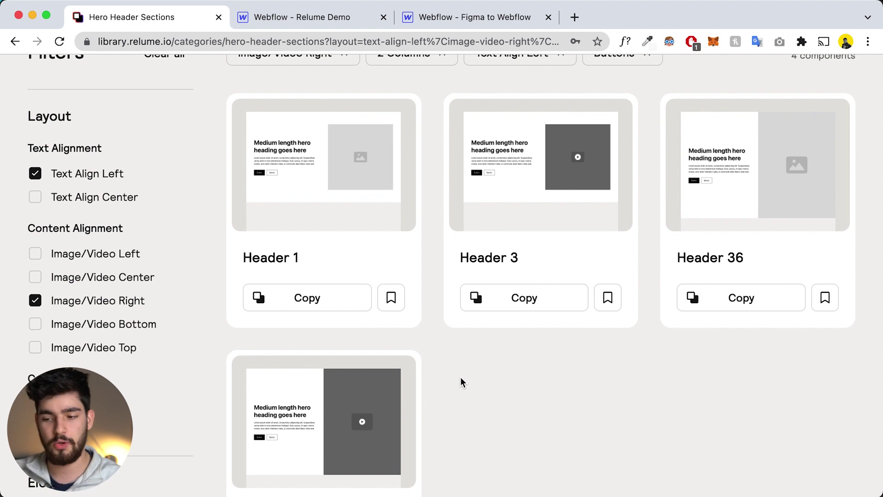
{"action": "left_click", "coordinate": [272, 17]}
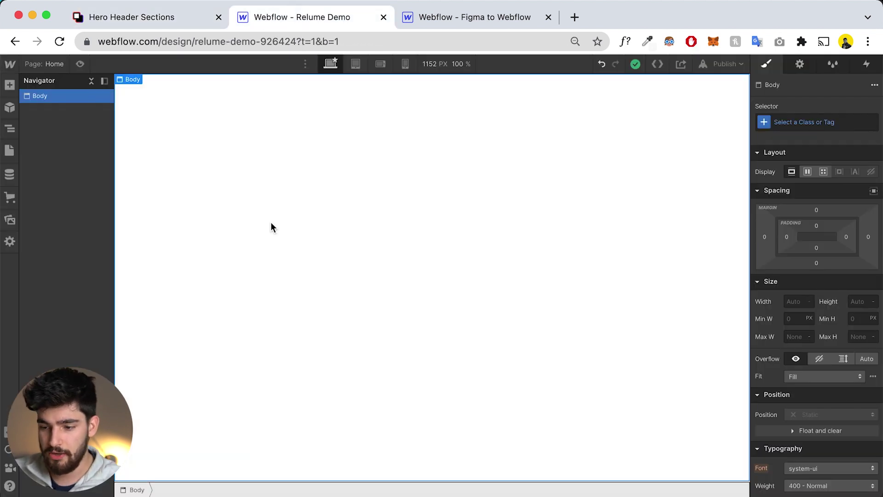
{"action": "key", "text": "super+v"}
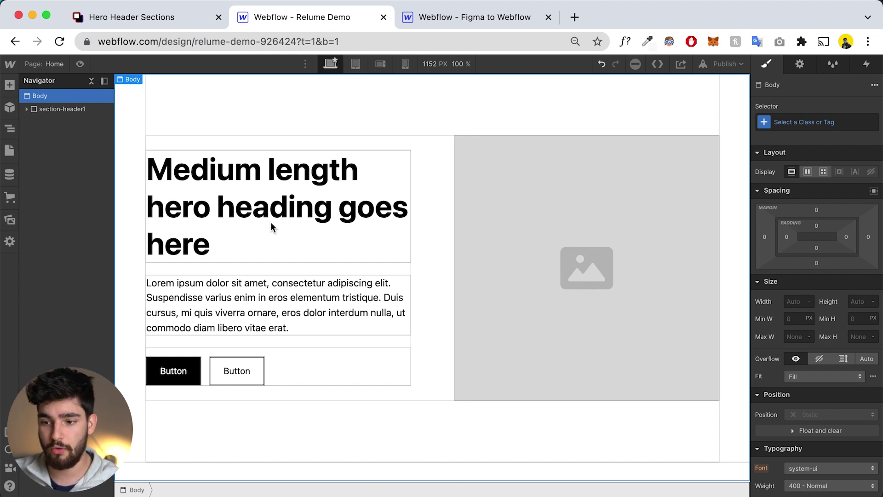
{"action": "left_click", "coordinate": [725, 63]}
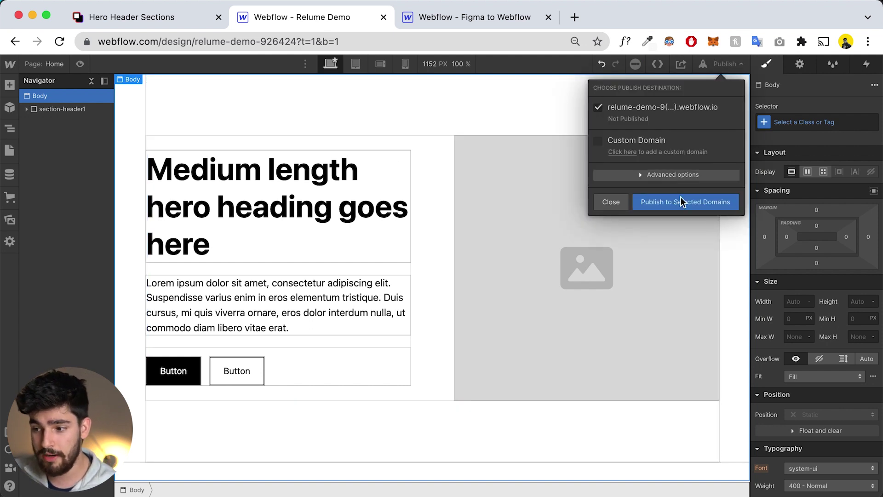
{"action": "left_click", "coordinate": [425, 243]}
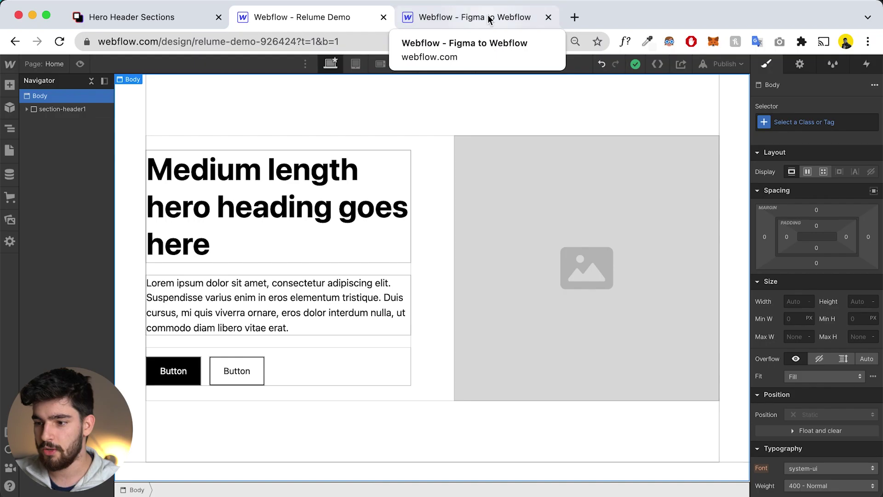
Compare the pasted hero heading with the HUB cafeteria design, leaving X-ray view
{"action": "left_click", "coordinate": [489, 20]}
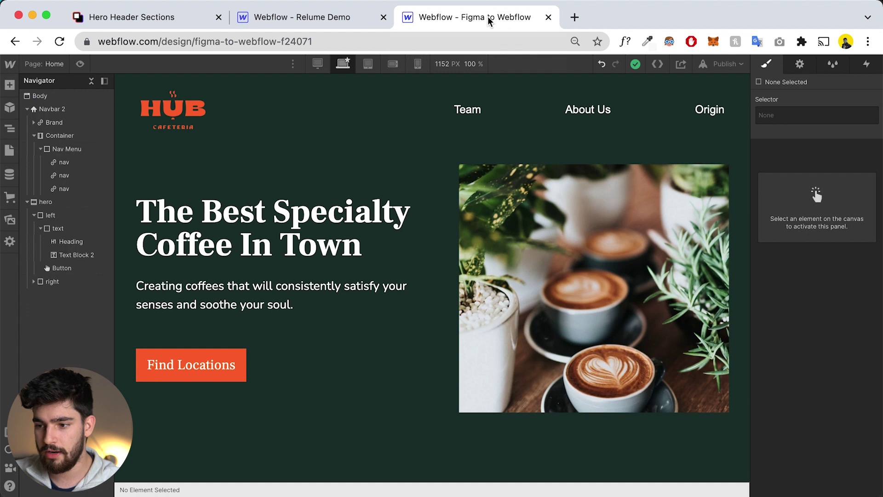
{"action": "left_click", "coordinate": [222, 228]}
{"action": "double_click", "coordinate": [222, 229]}
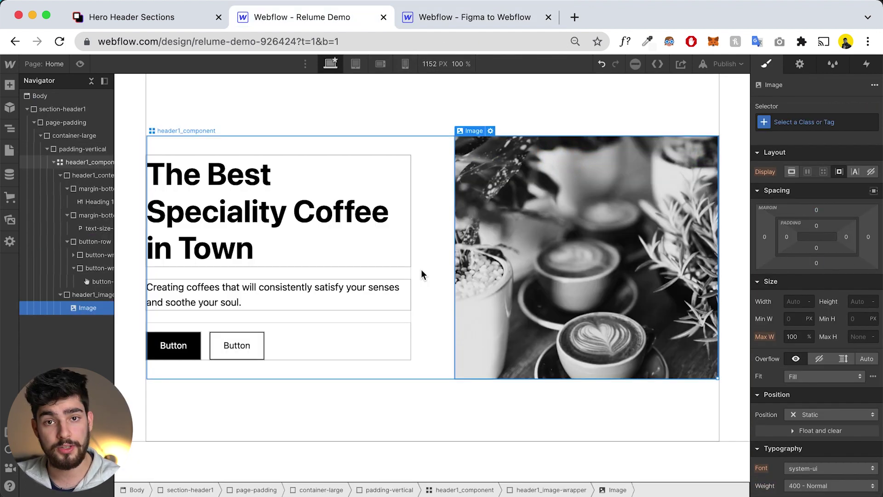
{"action": "key", "text": "shift+x"}
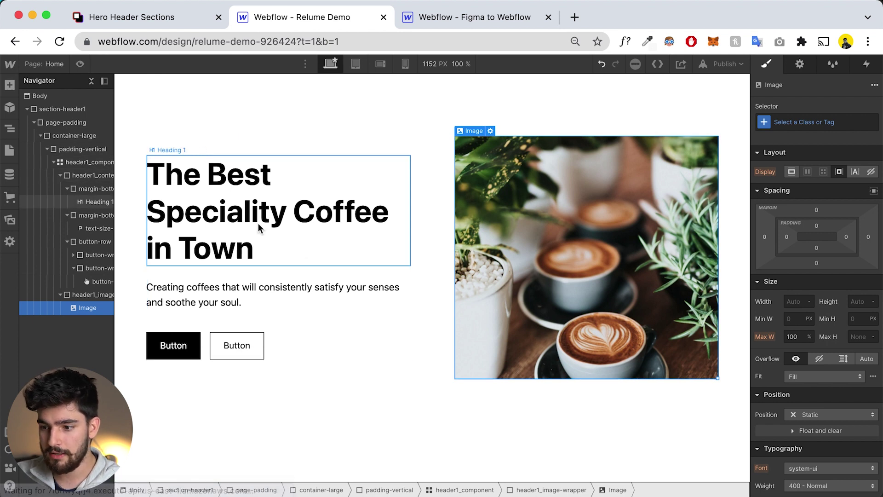
{"action": "key", "text": "ctrl+Tab"}
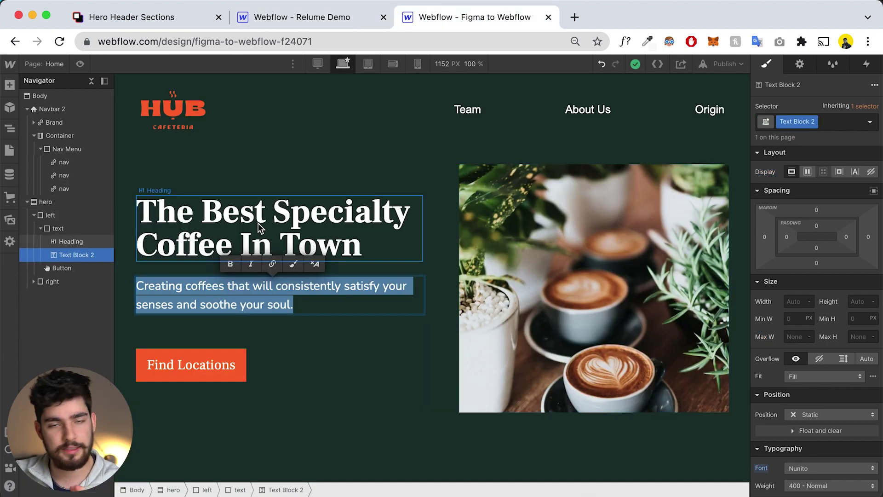
{"action": "key", "text": "ctrl+shift+Tab"}
Select the whole section-header1 hero and scroll the Style panel to Backgrounds
{"action": "left_click", "coordinate": [258, 222]}
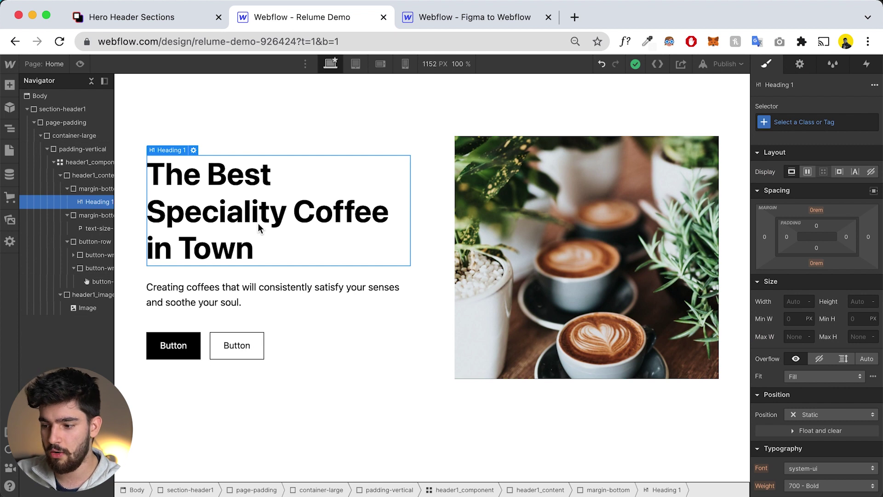
{"action": "left_click", "coordinate": [134, 316]}
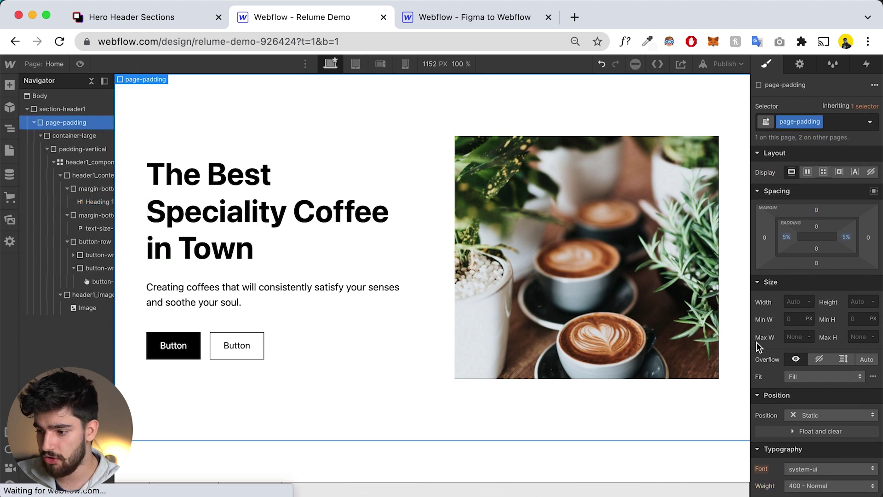
{"action": "left_click", "coordinate": [61, 109]}
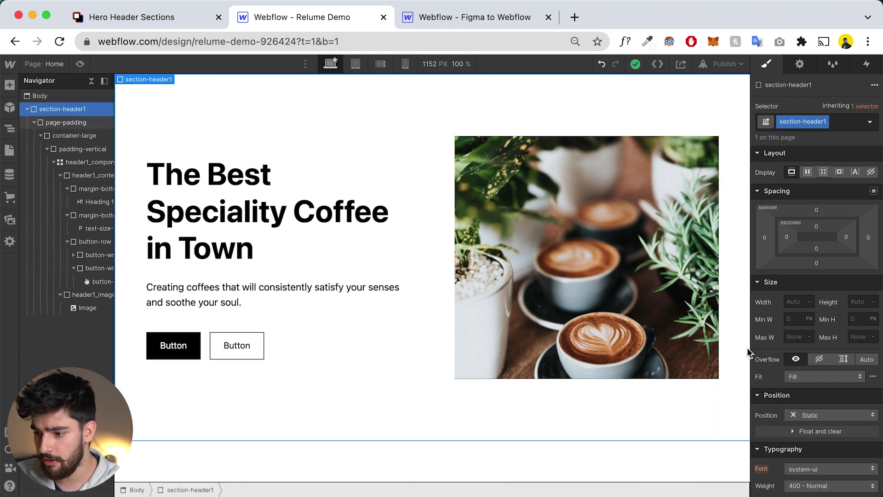
{"action": "scroll", "coordinate": [766, 368], "scroll_direction": "down", "scroll_amount": 5}
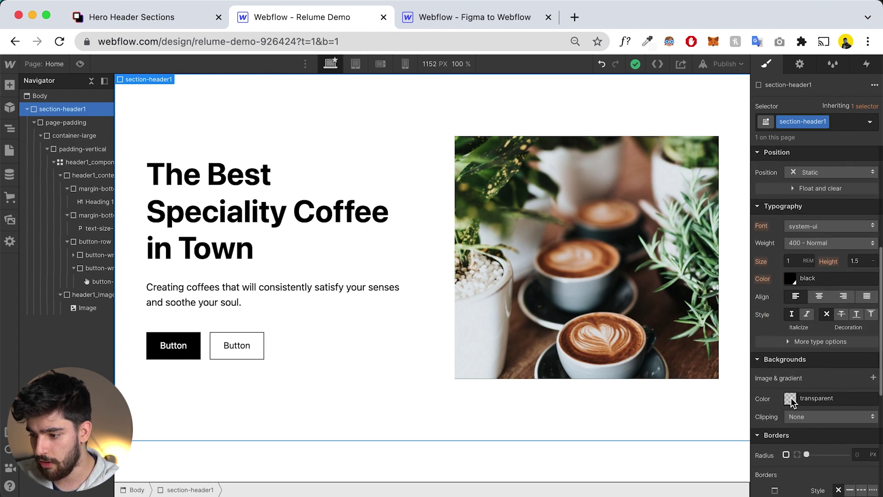
Give the hero a #044300 dark green background with white heading and paragraph text
{"action": "left_click", "coordinate": [790, 399]}
{"action": "left_click", "coordinate": [811, 312]}
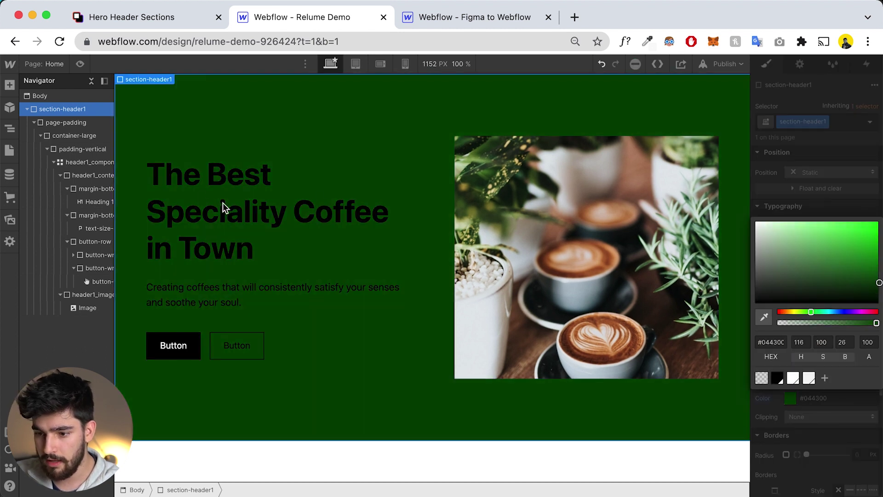
{"action": "left_click", "coordinate": [224, 207]}
{"action": "left_click", "coordinate": [787, 276]}
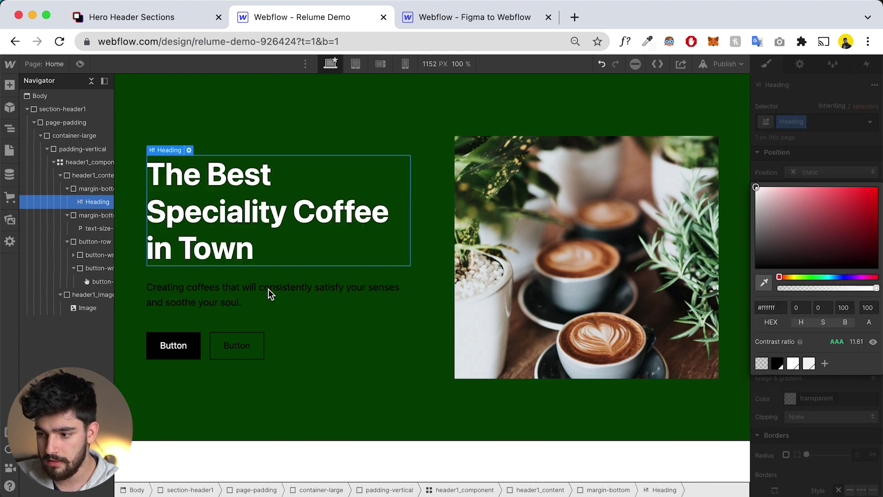
{"action": "left_click", "coordinate": [268, 289]}
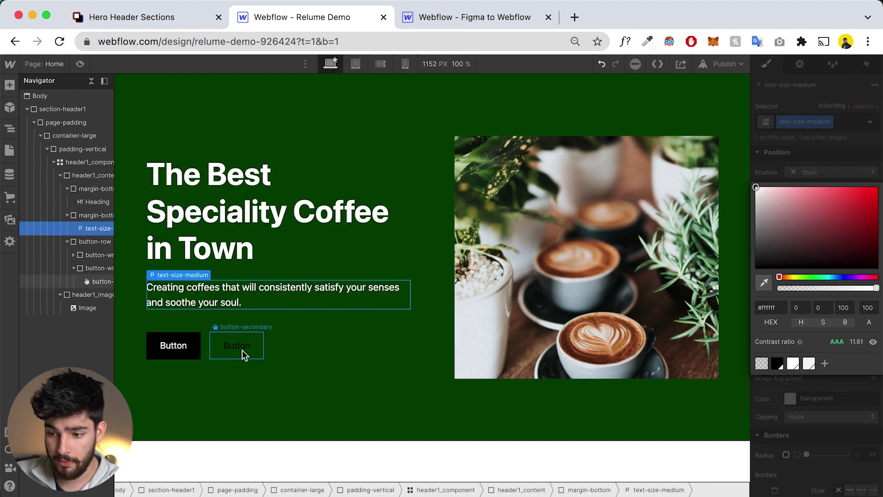
Delete the secondary button and its wrapper, and relabel the main button 'Find Locations'
{"action": "left_click", "coordinate": [242, 349]}
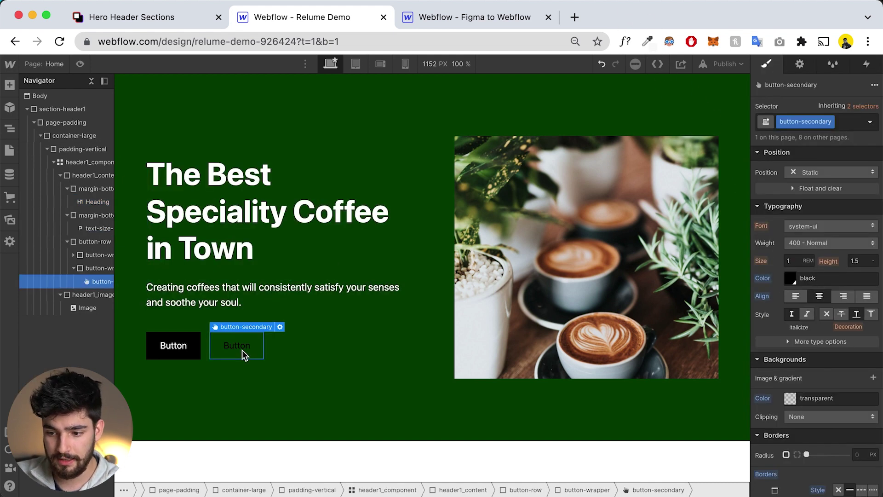
{"action": "key", "text": "Delete"}
{"action": "left_click", "coordinate": [230, 347]}
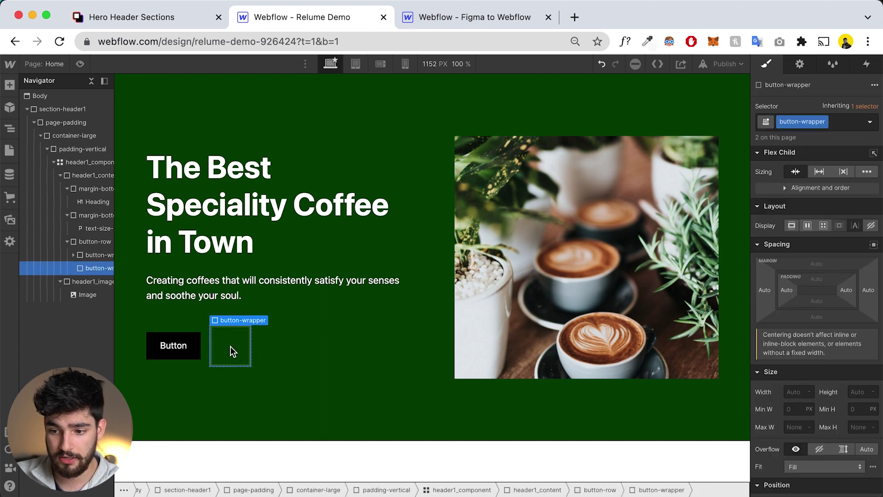
{"action": "key", "text": "Delete"}
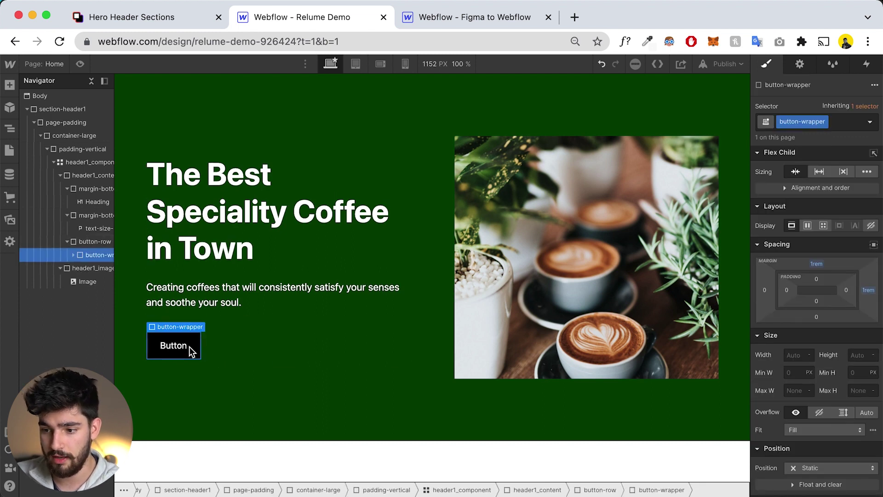
{"action": "key", "text": "ctrl+Tab"}
{"action": "scroll", "coordinate": [800, 402], "scroll_direction": "down", "scroll_amount": 8}
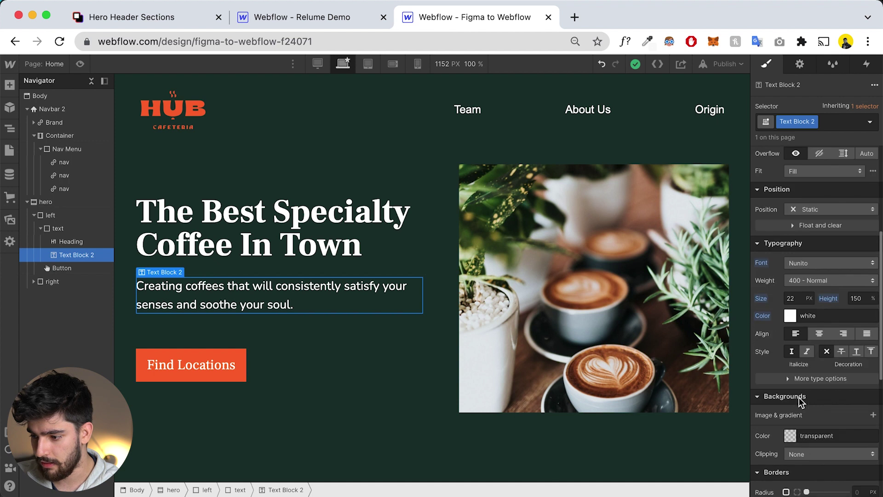
{"action": "key", "text": "ctrl+shift+Tab"}
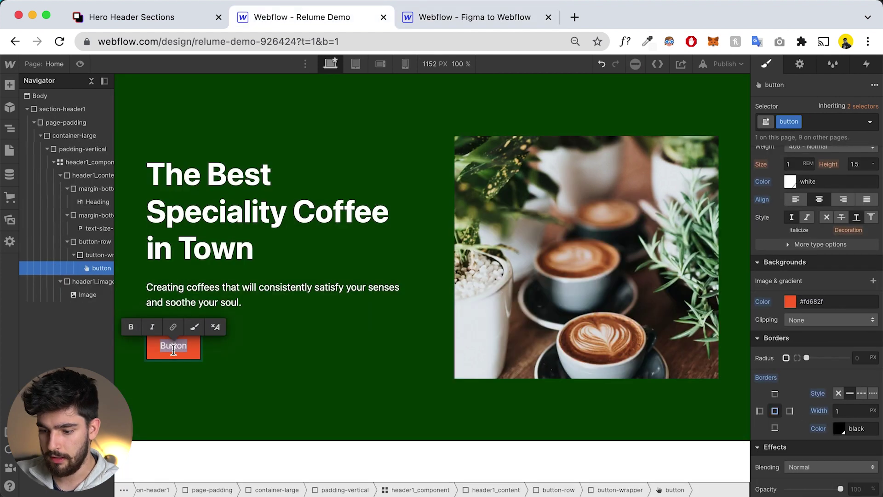
{"action": "type", "text": "Find Locations"}
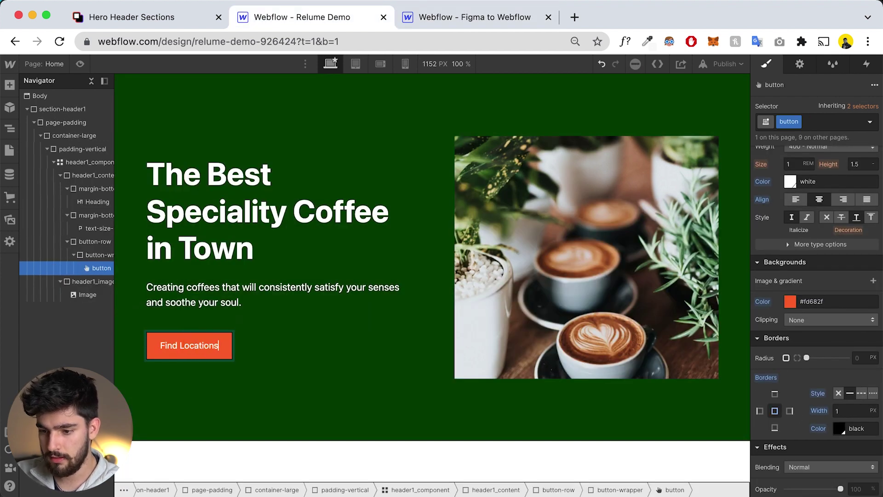
{"action": "key", "text": "Escape"}
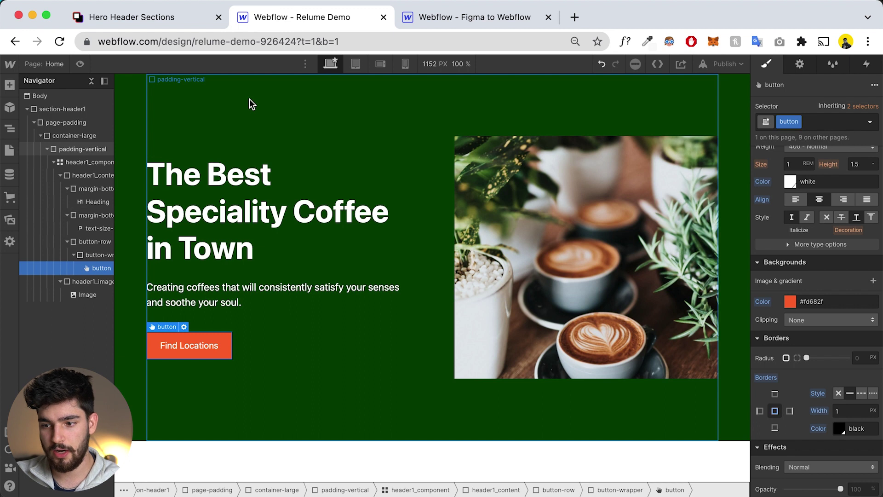
Return to the Relume Hero Header Sections library page
{"action": "left_click", "coordinate": [131, 151]}
{"action": "left_click", "coordinate": [158, 19]}
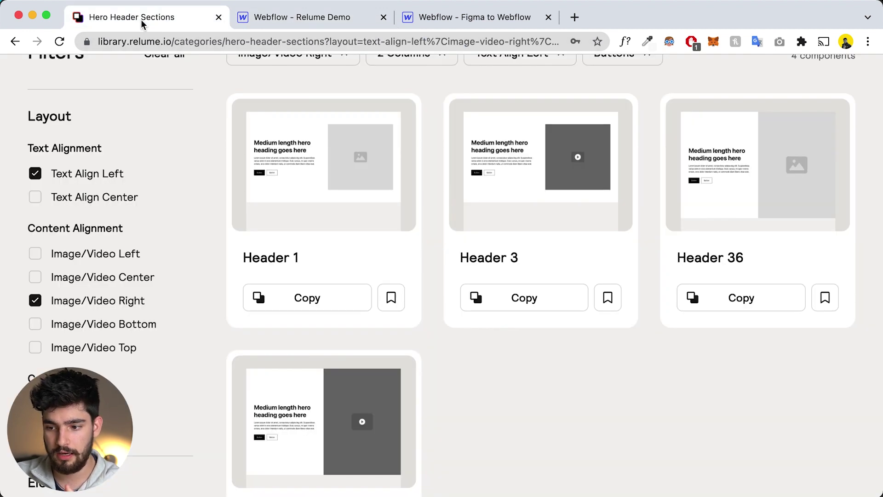
{"action": "scroll", "coordinate": [398, 245], "scroll_direction": "up", "scroll_amount": 5}
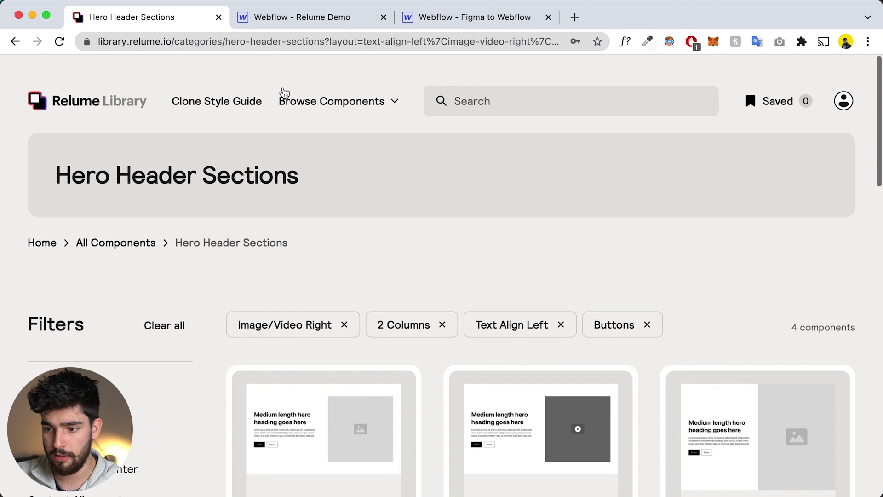
Copy Navbar 1 from Relume's Navbars category and return to the Relume Demo project
{"action": "left_click", "coordinate": [281, 87]}
{"action": "left_click", "coordinate": [338, 131]}
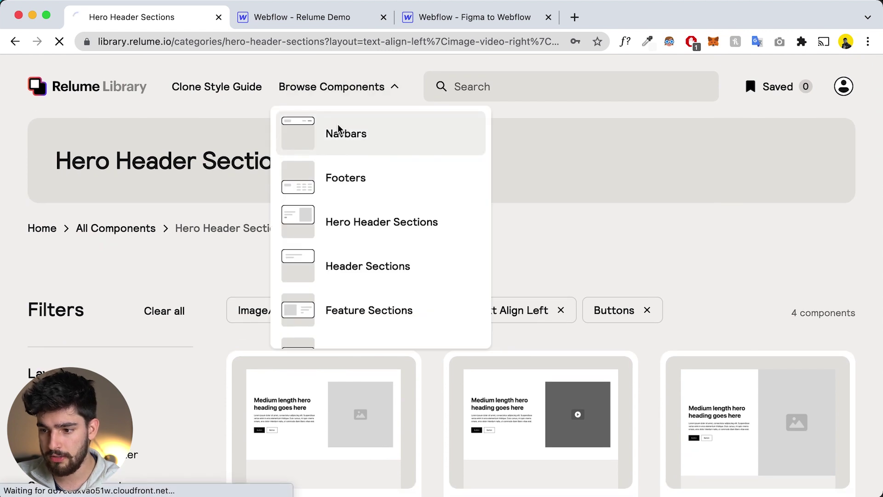
{"action": "left_click", "coordinate": [453, 16]}
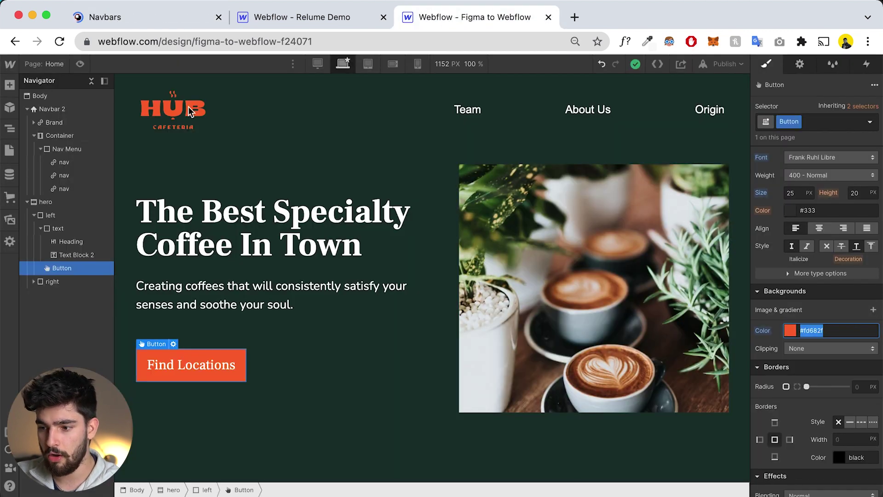
{"action": "key", "text": "ctrl+Tab"}
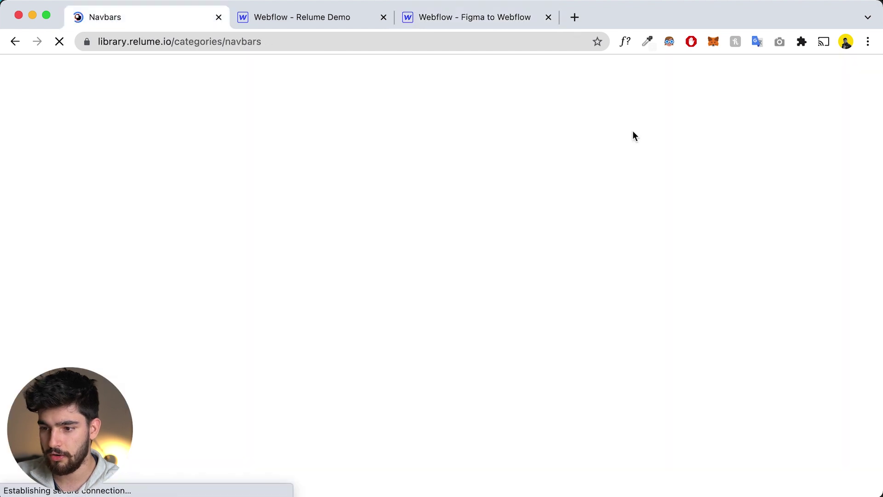
{"action": "scroll", "coordinate": [204, 317], "scroll_direction": "down", "scroll_amount": 5}
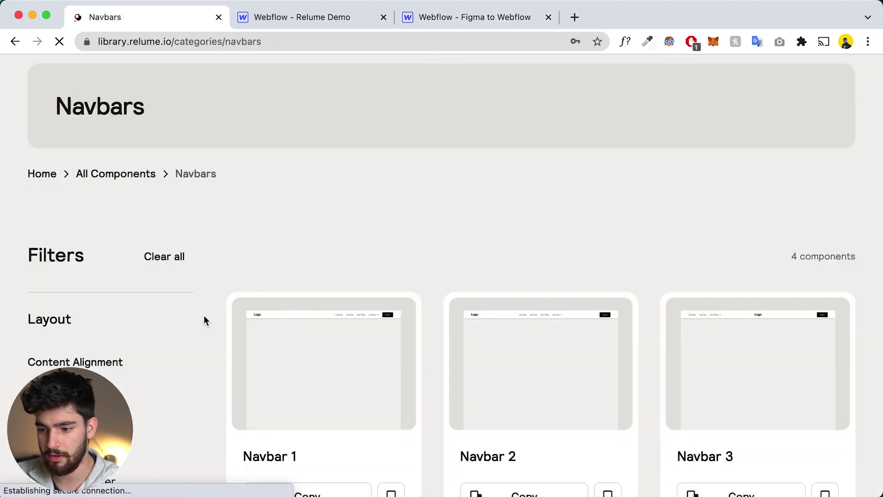
{"action": "scroll", "coordinate": [308, 338], "scroll_direction": "down", "scroll_amount": 3}
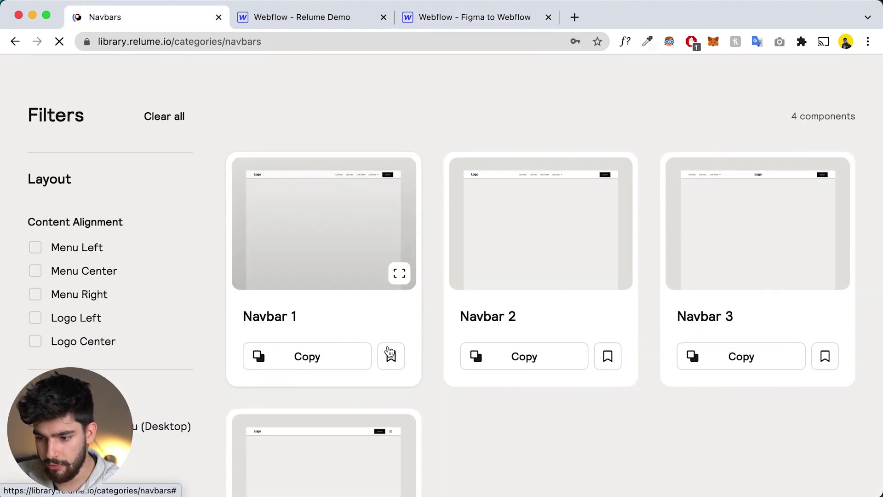
{"action": "left_click", "coordinate": [269, 357]}
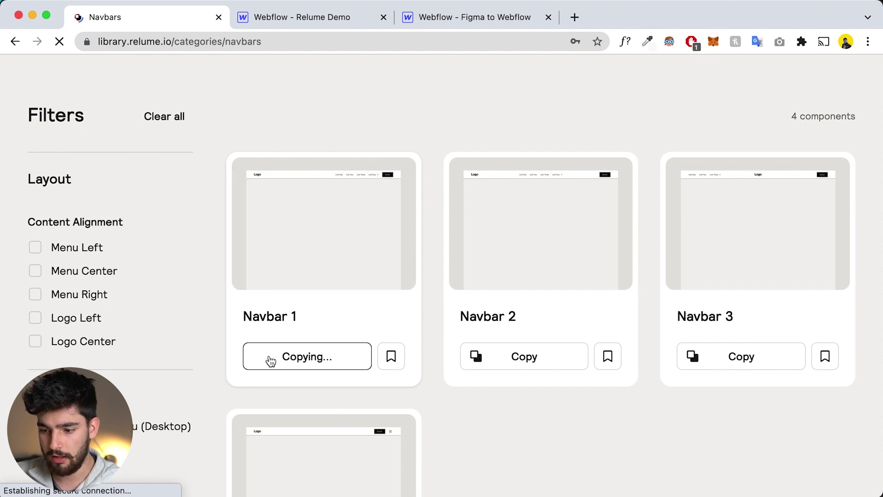
{"action": "key", "text": "ctrl+Tab"}
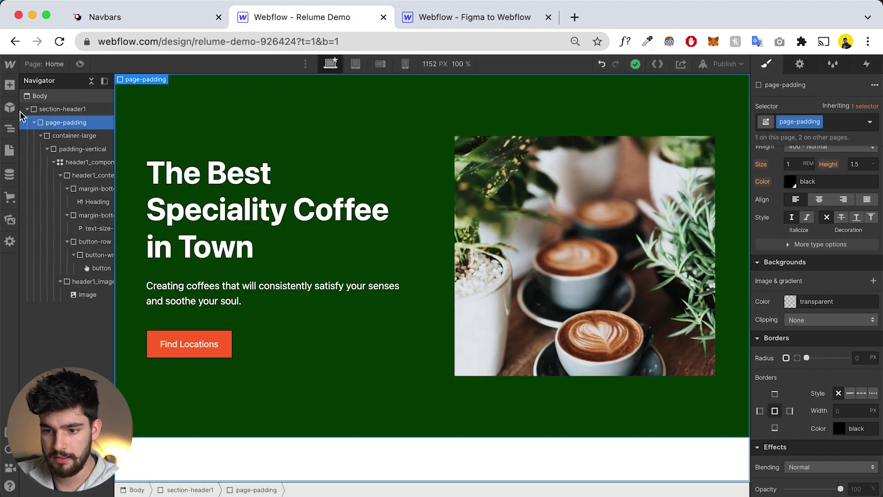
Paste the navbar into Body, move it above the hero, and give it a #044100 background
{"action": "left_click", "coordinate": [24, 110]}
{"action": "key", "text": "super+v"}
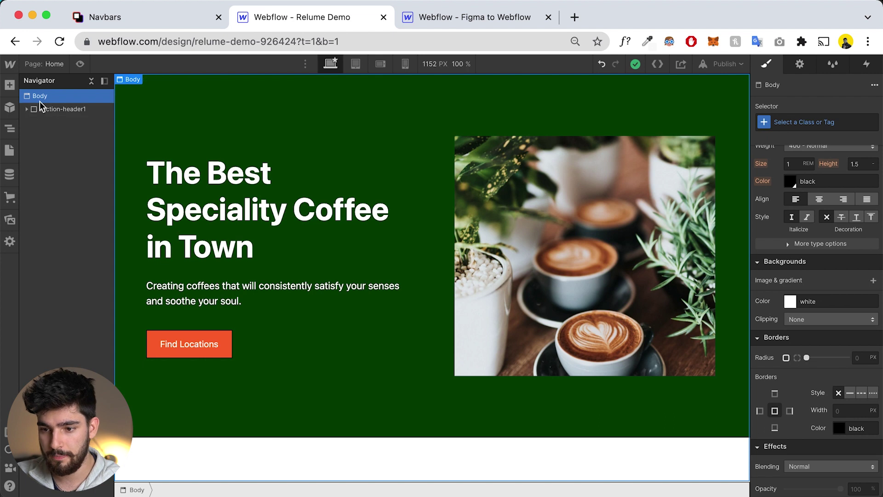
{"action": "left_click_drag", "start_coordinate": [43, 110], "coordinate": [43, 104]}
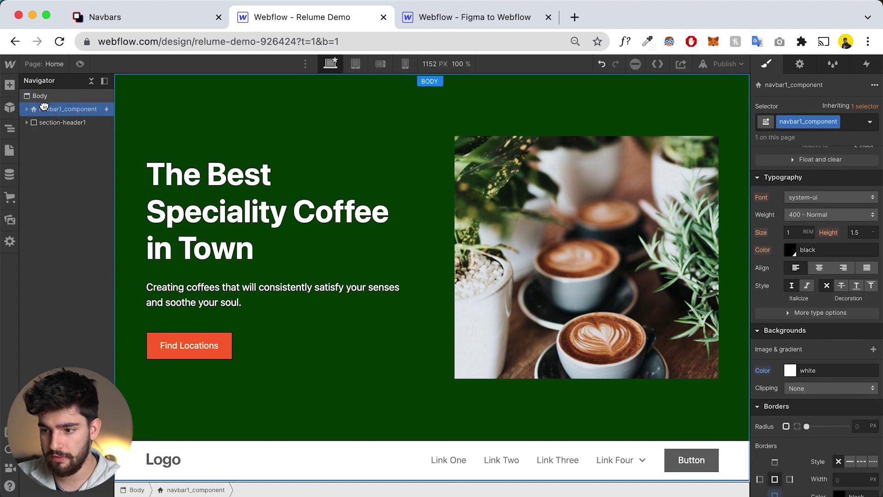
{"action": "scroll", "coordinate": [793, 429], "scroll_direction": "down", "scroll_amount": 3}
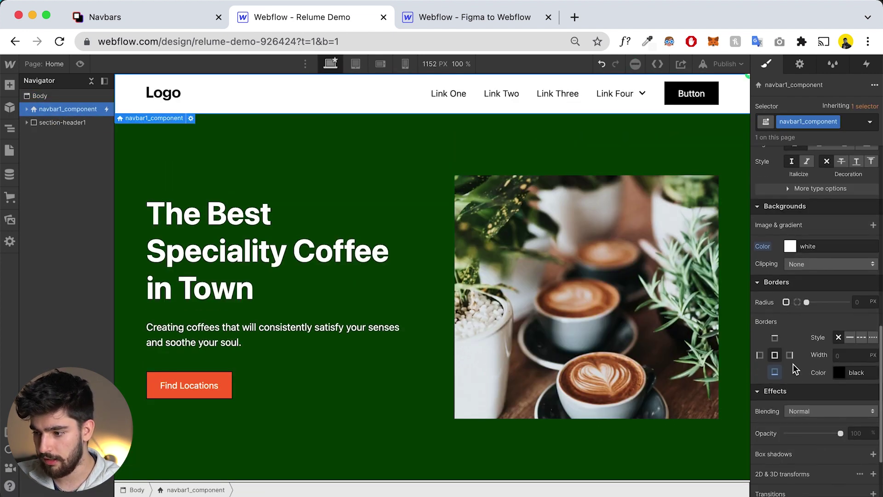
{"action": "scroll", "coordinate": [793, 363], "scroll_direction": "down", "scroll_amount": 2}
{"action": "left_click", "coordinate": [790, 178]}
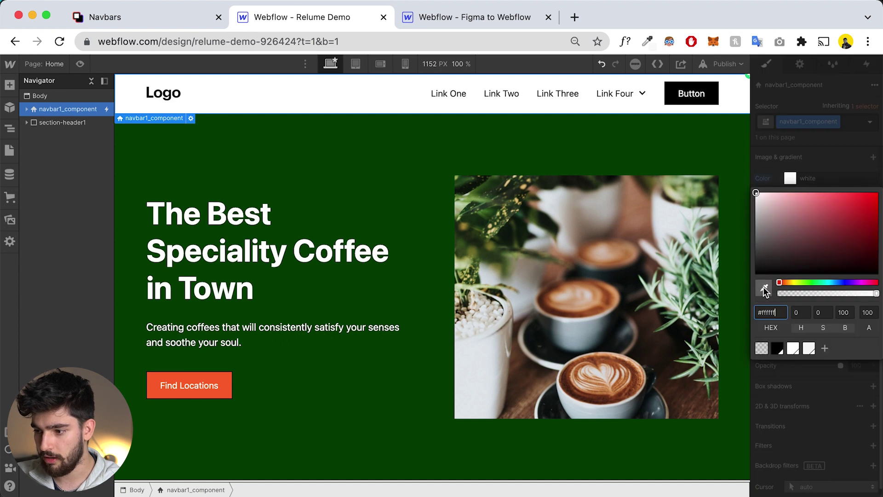
{"action": "key", "text": "super+a"}
{"action": "key", "text": "super+v"}
{"action": "key", "text": "Return"}
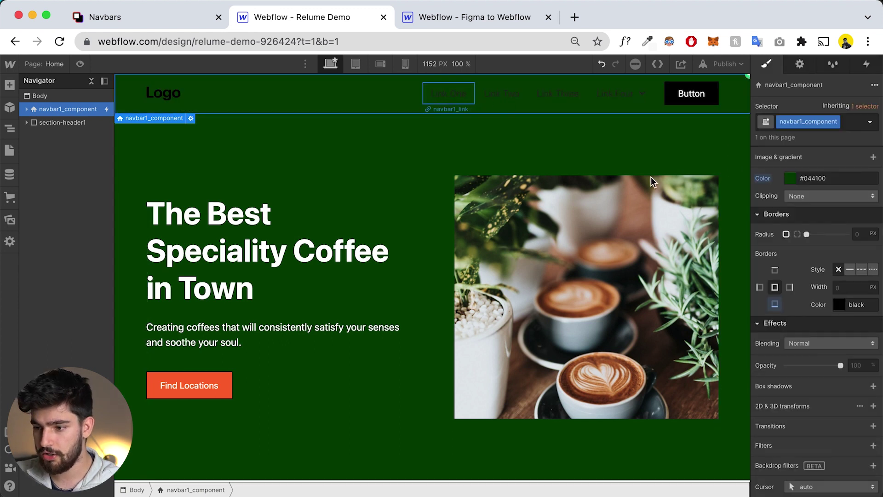
Make the navbar link text white
{"action": "left_click", "coordinate": [448, 93]}
{"action": "left_click", "coordinate": [789, 231]}
{"action": "left_click_drag", "start_coordinate": [781, 285], "coordinate": [662, 148]}
{"action": "left_click", "coordinate": [614, 94]}
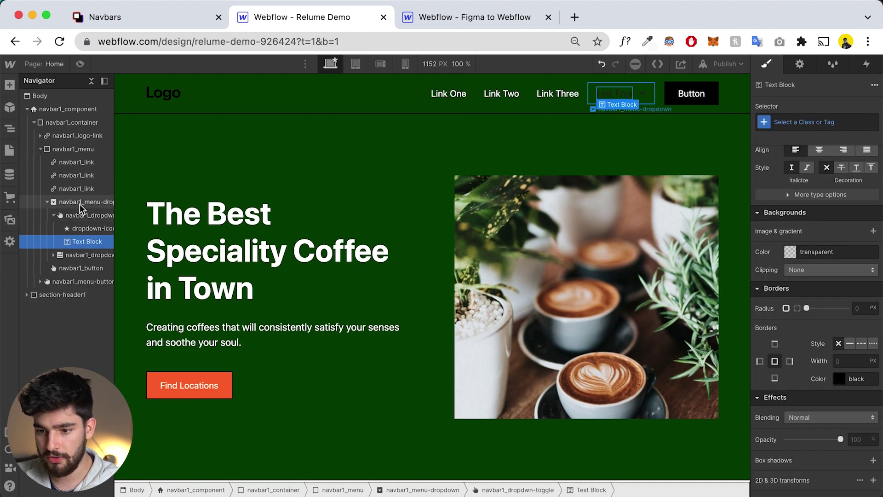
Delete the Link Four dropdown and the navbar button
{"action": "left_click", "coordinate": [81, 203]}
{"action": "key", "text": "Delete"}
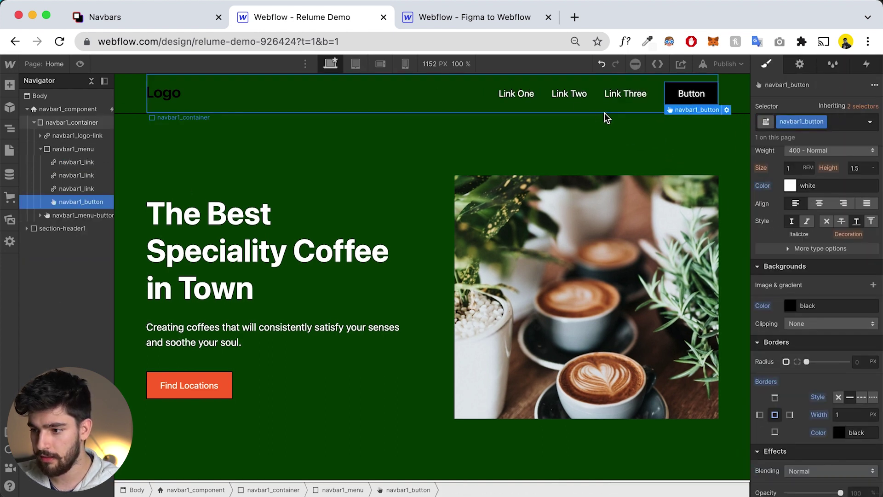
{"action": "key", "text": "Delete"}
Rename the three nav links to Team, About Us and Origin
{"action": "left_click", "coordinate": [583, 94]}
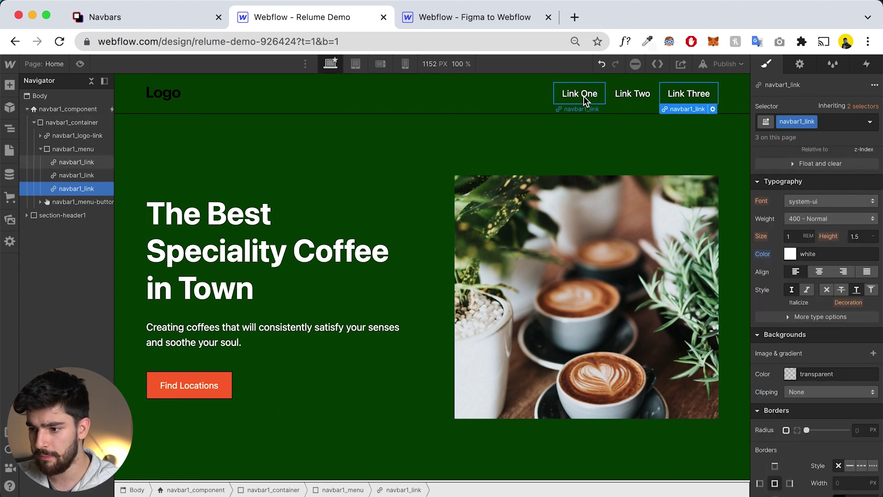
{"action": "double_click", "coordinate": [583, 95]}
{"action": "key", "text": "ctrl+Tab"}
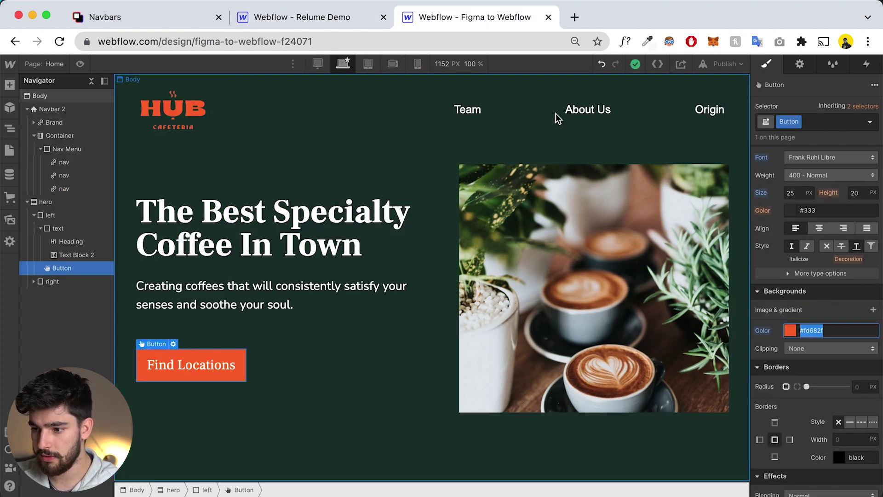
{"action": "key", "text": "ctrl+shift+Tab"}
{"action": "double_click", "coordinate": [580, 93]}
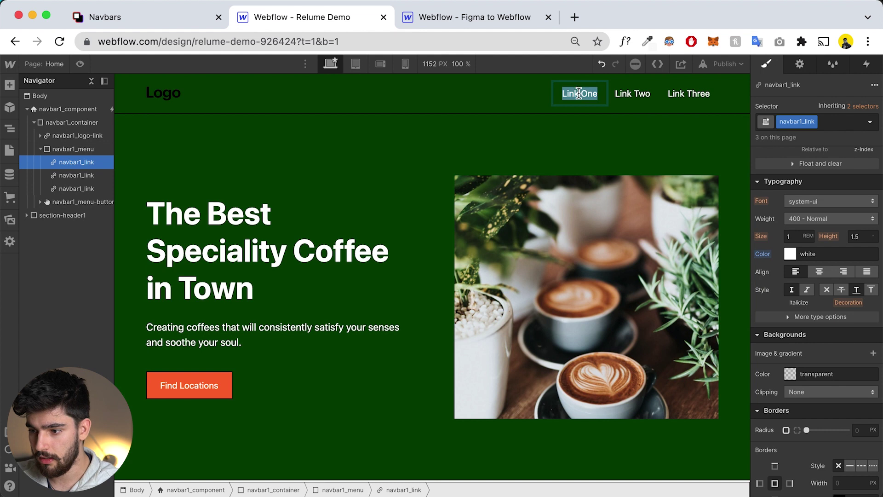
{"action": "type", "text": "Team"}
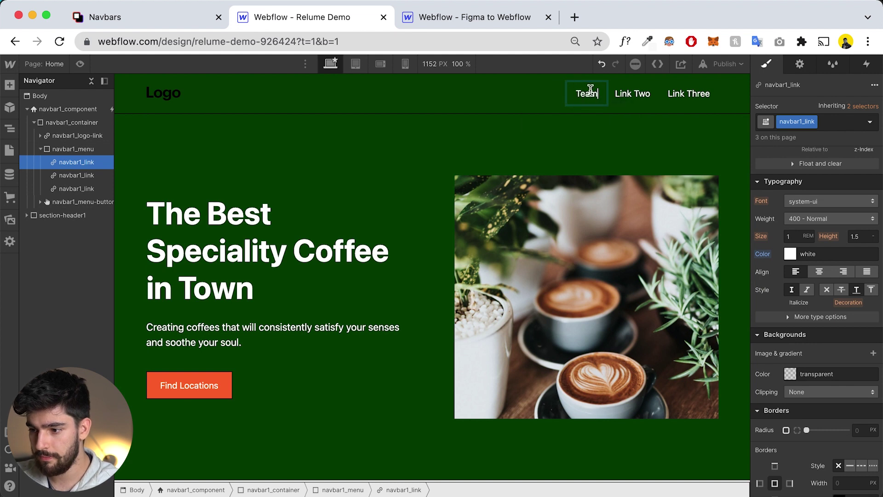
{"action": "double_click", "coordinate": [633, 94]}
{"action": "type", "text": "About Us"}
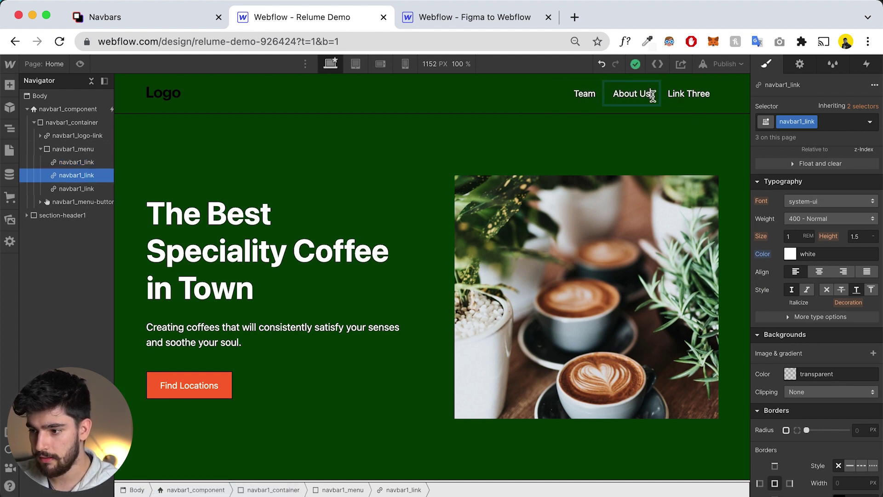
{"action": "double_click", "coordinate": [688, 93]}
{"action": "type", "text": "Origin"}
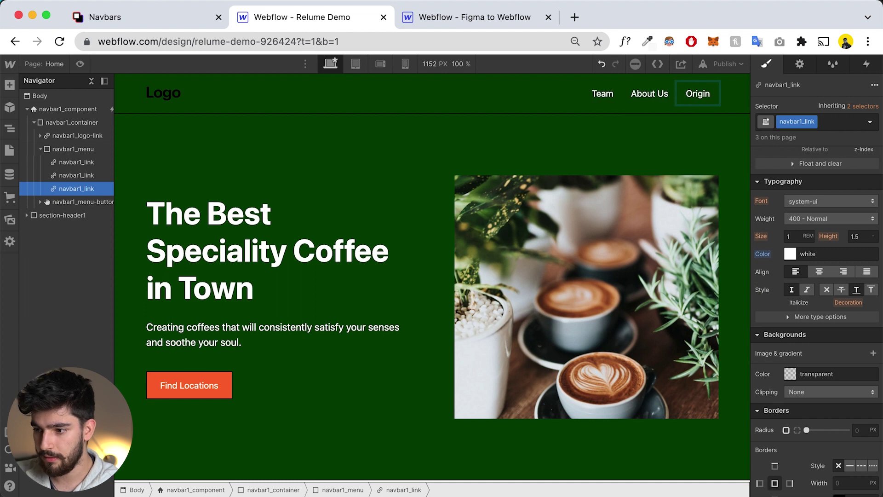
Set the navbar1_menu width to 50%
{"action": "key", "text": "Escape"}
{"action": "scroll", "coordinate": [783, 335], "scroll_direction": "up", "scroll_amount": 5}
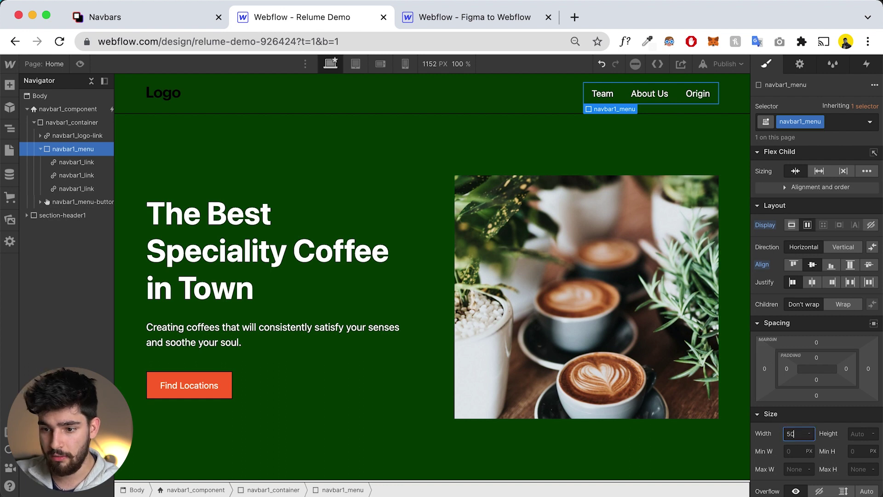
{"action": "key", "text": "Return"}
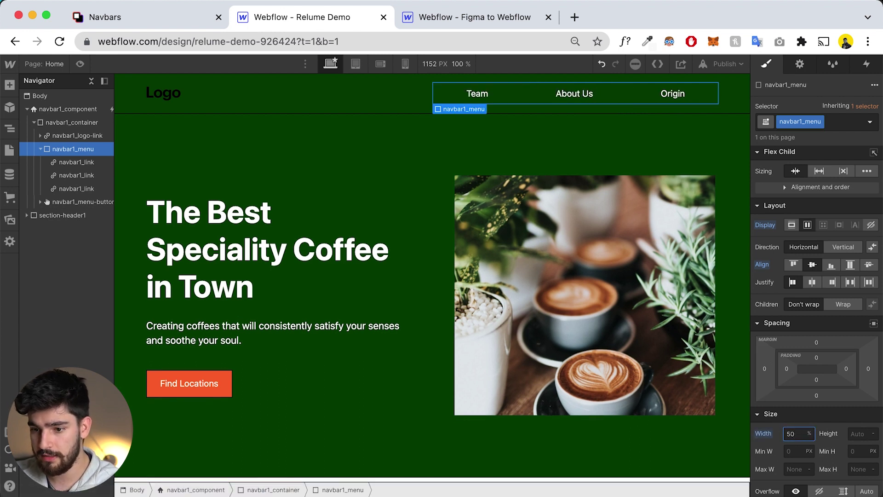
{"action": "key", "text": "Escape"}
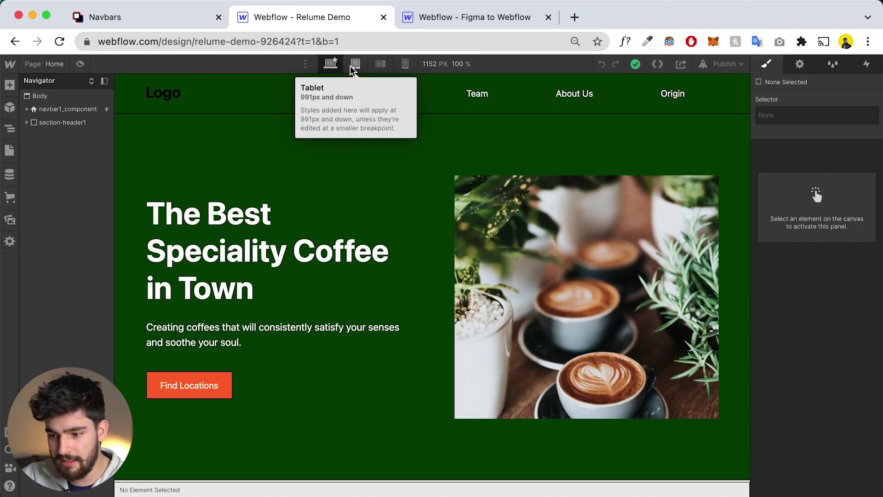
Review the page at the Tablet, Mobile Landscape and Mobile Portrait breakpoints
{"action": "left_click", "coordinate": [352, 65]}
{"action": "scroll", "coordinate": [446, 170], "scroll_direction": "down", "scroll_amount": 2}
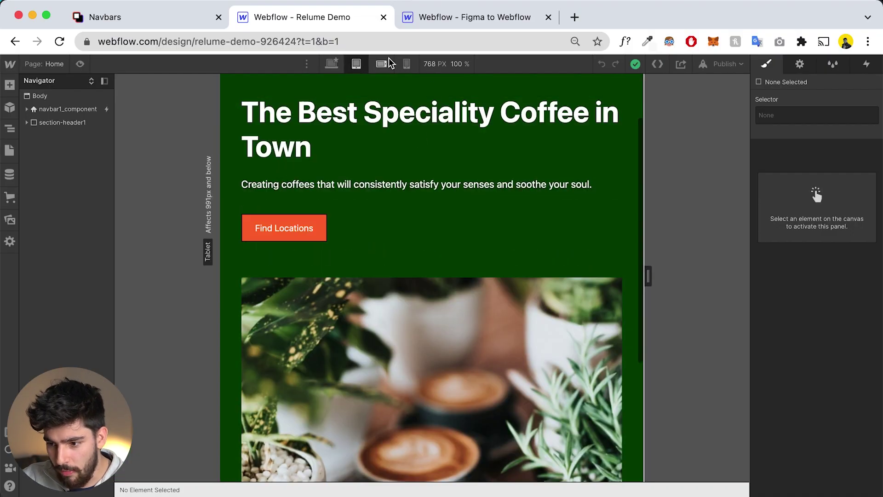
{"action": "scroll", "coordinate": [360, 339], "scroll_direction": "down", "scroll_amount": 4}
{"action": "scroll", "coordinate": [360, 338], "scroll_direction": "up", "scroll_amount": 6}
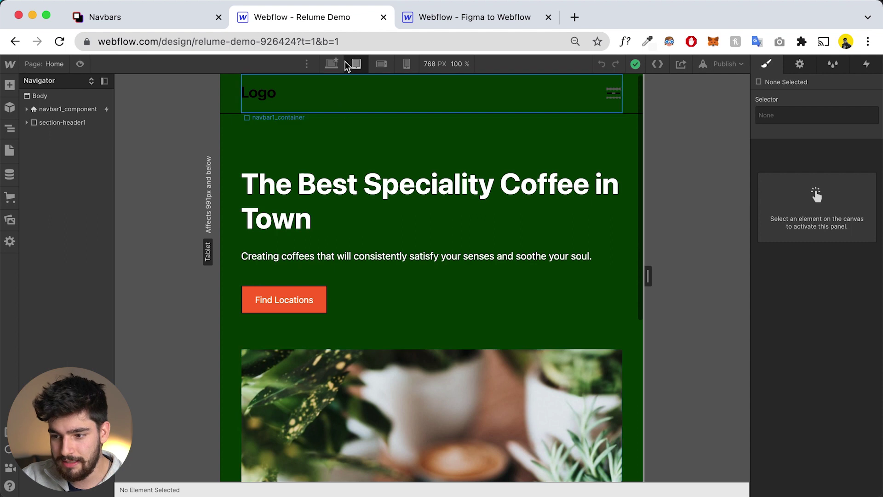
{"action": "left_click", "coordinate": [374, 65]}
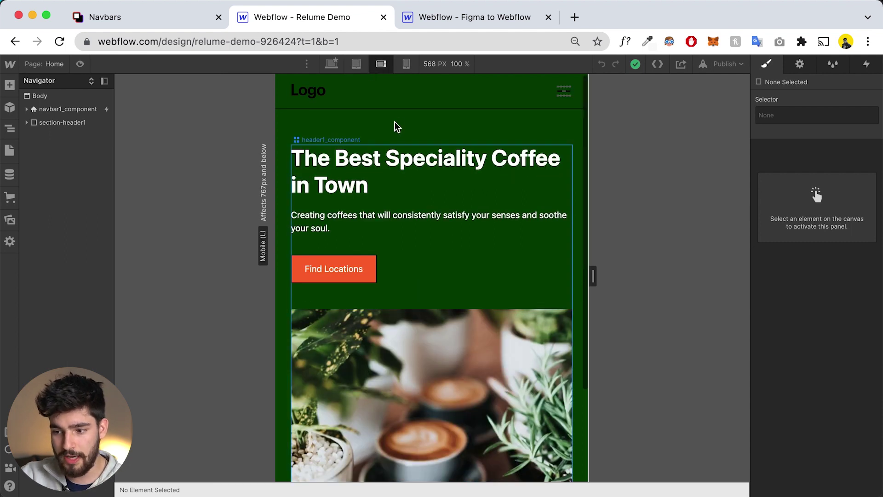
{"action": "left_click", "coordinate": [406, 64]}
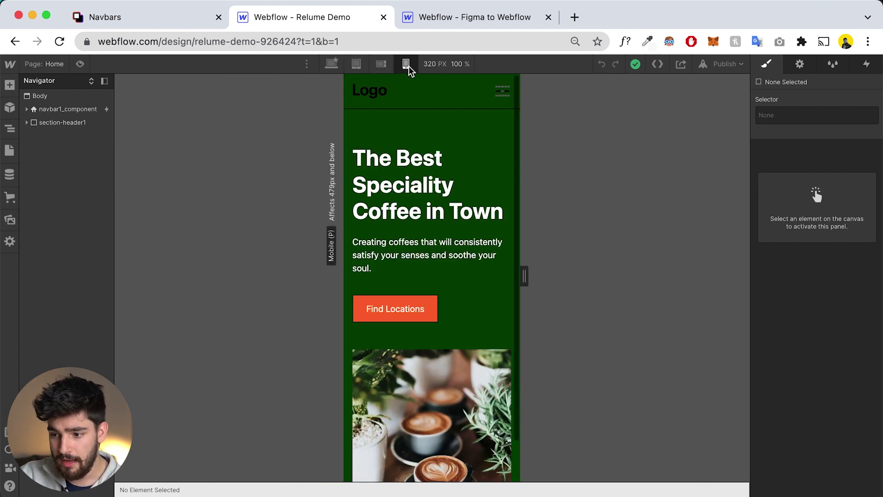
{"action": "scroll", "coordinate": [404, 289], "scroll_direction": "down", "scroll_amount": 2}
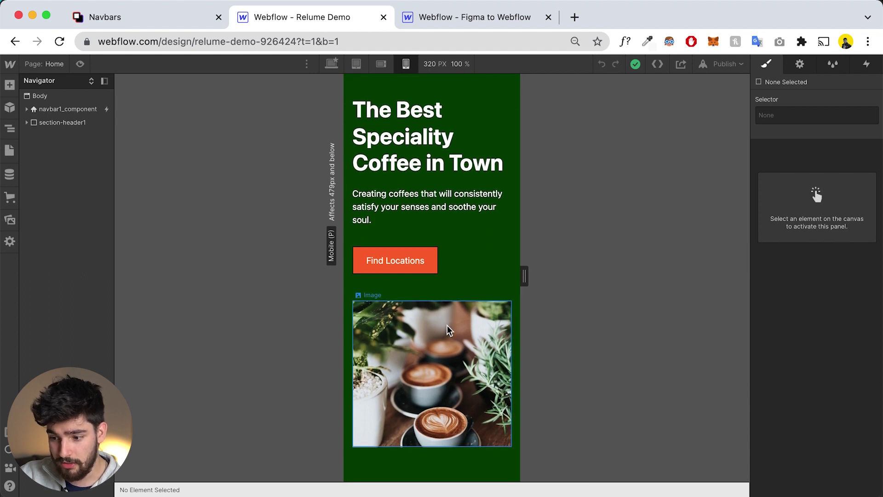
{"action": "scroll", "coordinate": [447, 325], "scroll_direction": "up", "scroll_amount": 3}
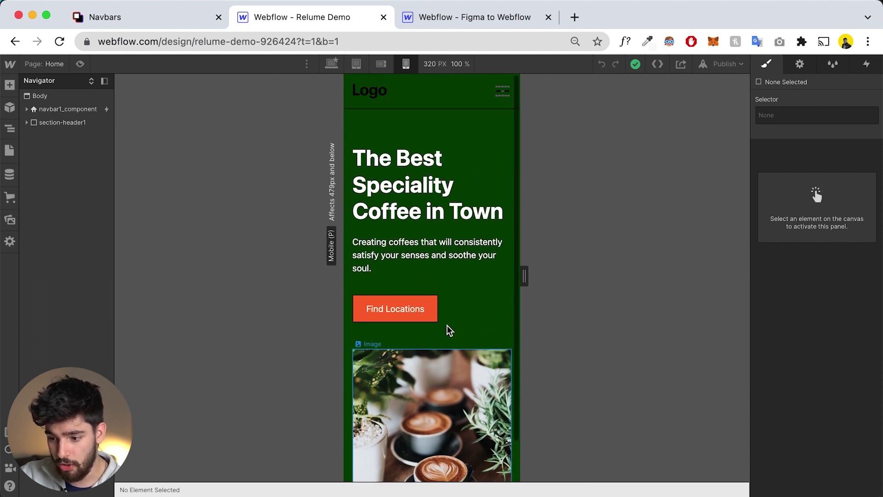
Preview the phone layout, open and close the hamburger menu, and widen the canvas
{"action": "left_click", "coordinate": [80, 64]}
{"action": "left_click", "coordinate": [512, 91]}
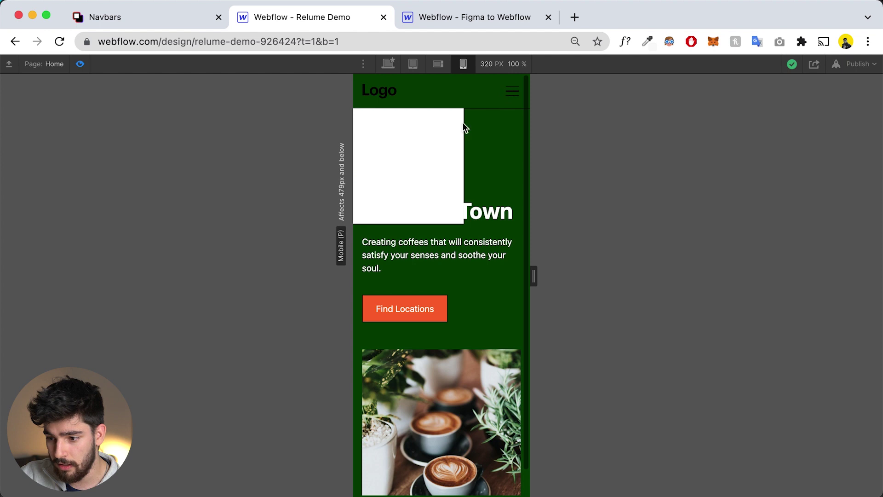
{"action": "left_click", "coordinate": [517, 96]}
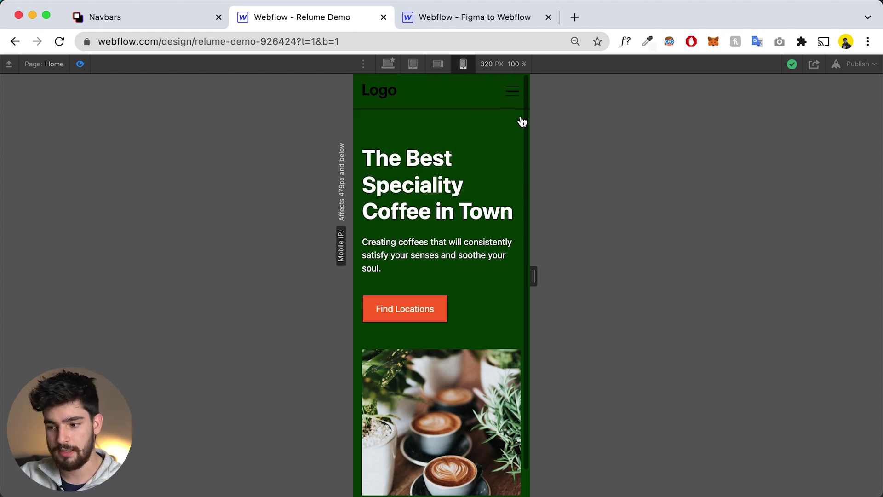
{"action": "left_click_drag", "start_coordinate": [534, 272], "coordinate": [569, 277]}
{"action": "left_click", "coordinate": [81, 64]}
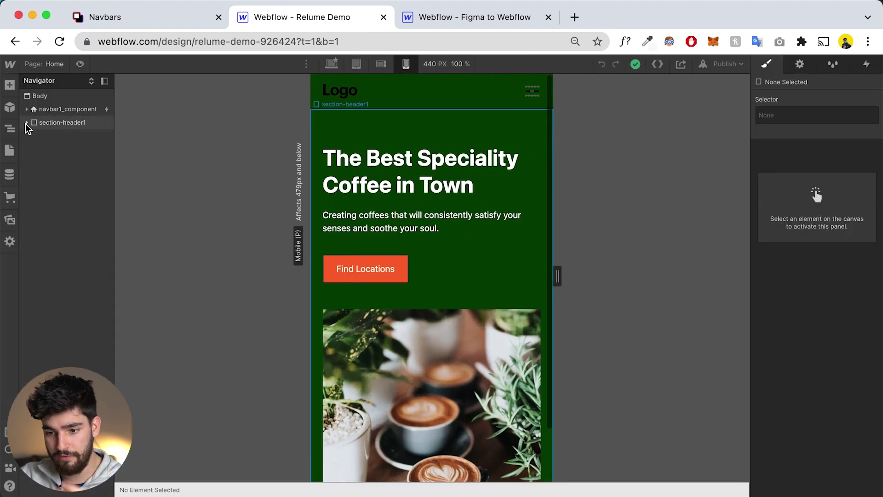
Expand section-header1 in the Navigator down to the header1_component grid
{"action": "left_click", "coordinate": [26, 123]}
{"action": "left_click", "coordinate": [30, 136]}
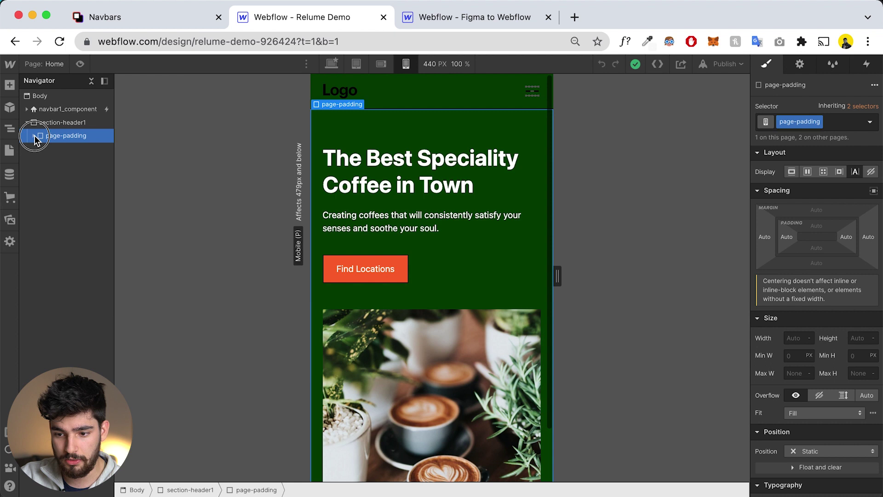
{"action": "left_click", "coordinate": [39, 148]}
{"action": "left_click", "coordinate": [46, 162]}
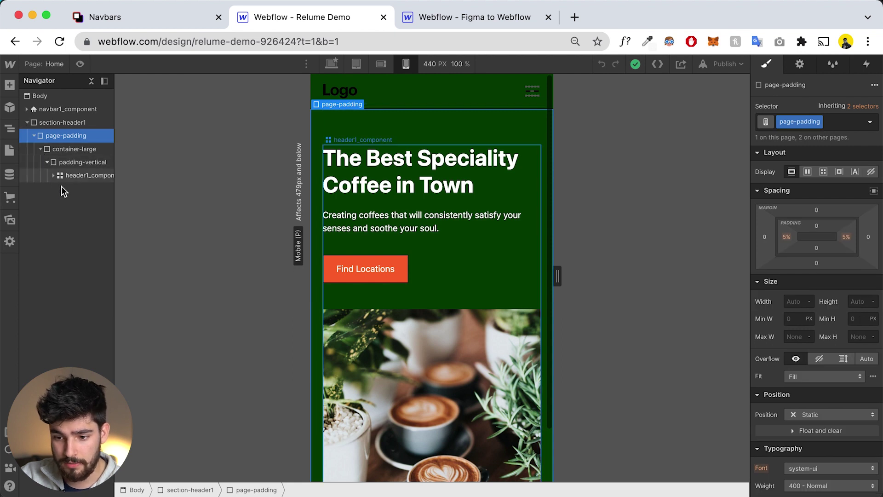
{"action": "left_click", "coordinate": [71, 177]}
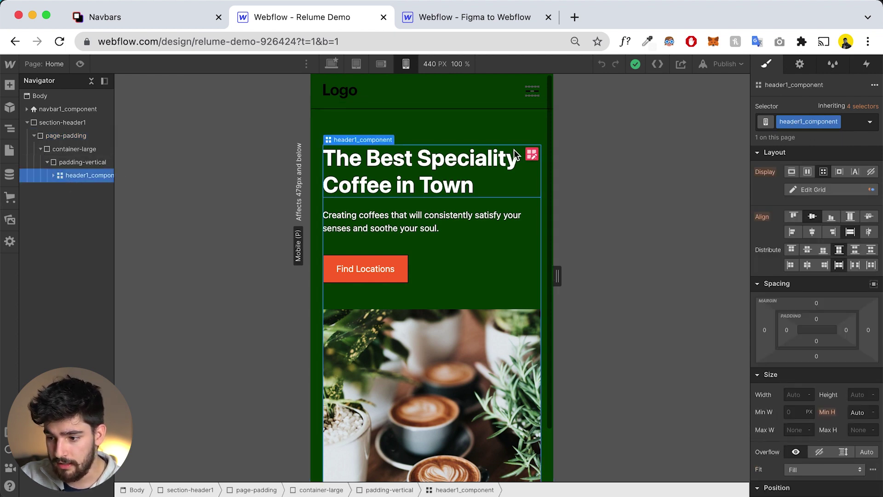
Move the coffee image above the heading in the phone layout, then return to desktop view
{"action": "left_click", "coordinate": [532, 155]}
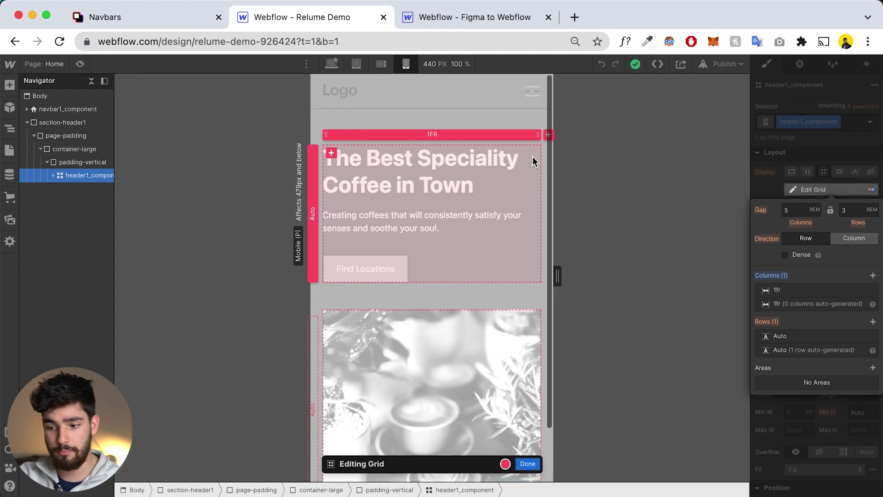
{"action": "left_click", "coordinate": [527, 464]}
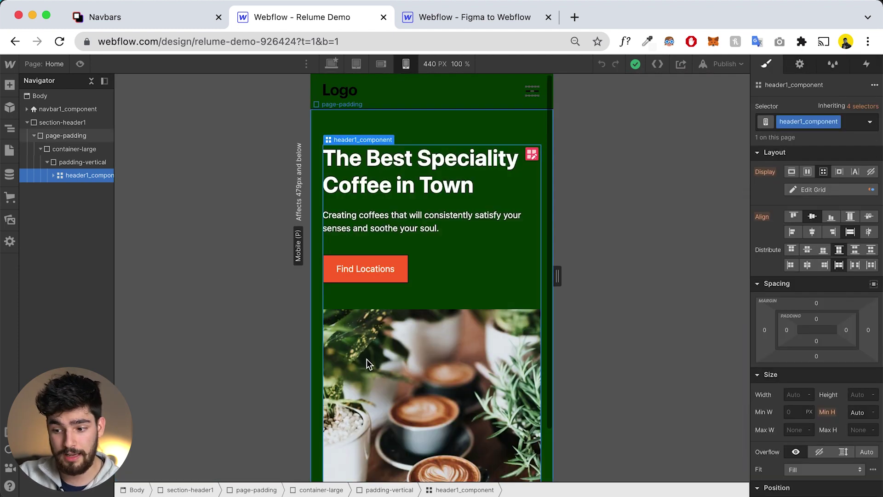
{"action": "left_click_drag", "start_coordinate": [418, 169], "coordinate": [259, 327]}
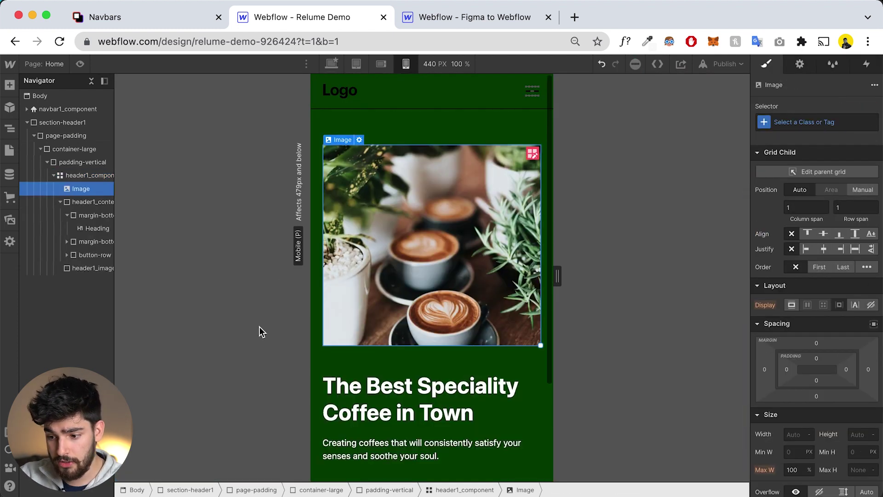
{"action": "scroll", "coordinate": [409, 337], "scroll_direction": "down", "scroll_amount": 3}
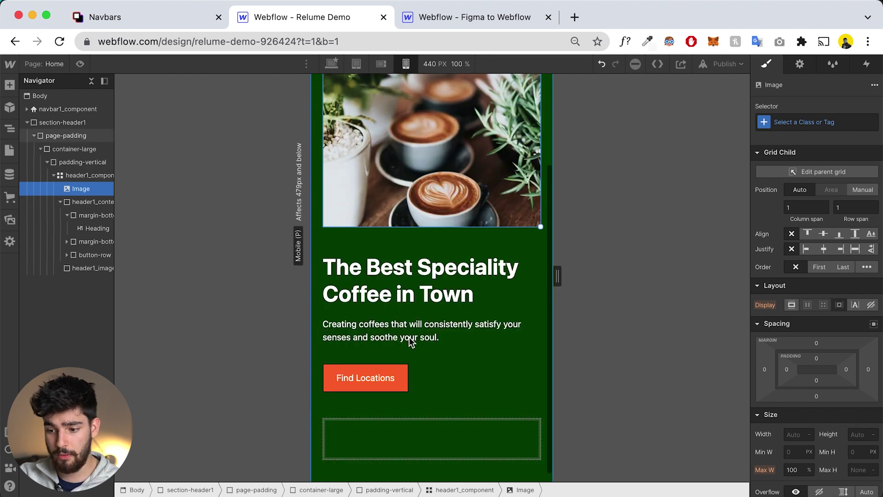
{"action": "scroll", "coordinate": [420, 333], "scroll_direction": "up", "scroll_amount": 3}
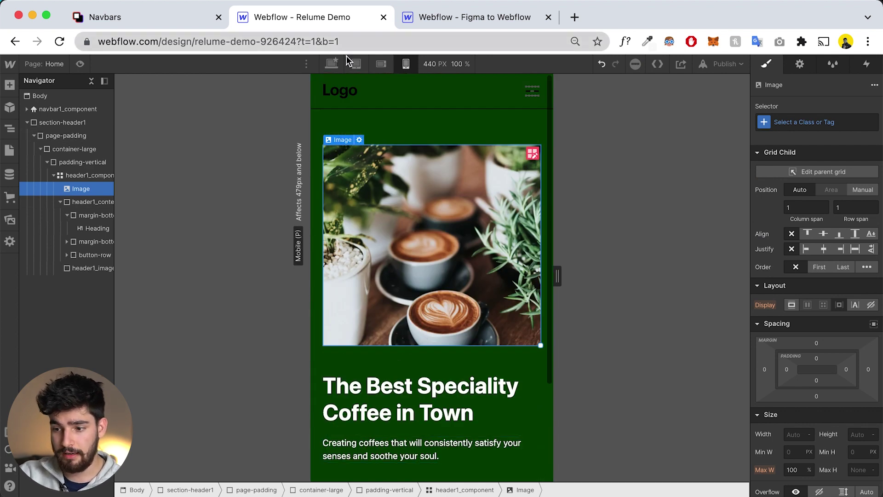
{"action": "left_click", "coordinate": [332, 64]}
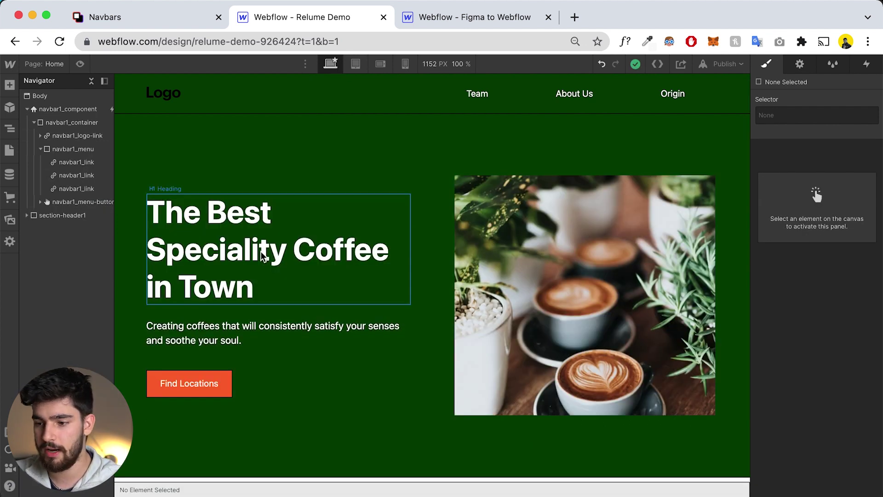
Switch to the Figma to Webflow project showing the HUB Cafeteria hero
{"action": "key", "text": "ctrl+Tab"}
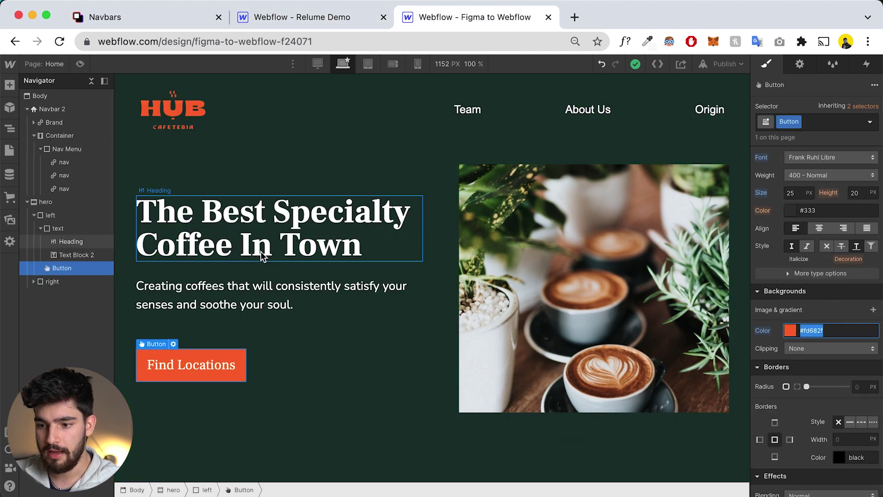